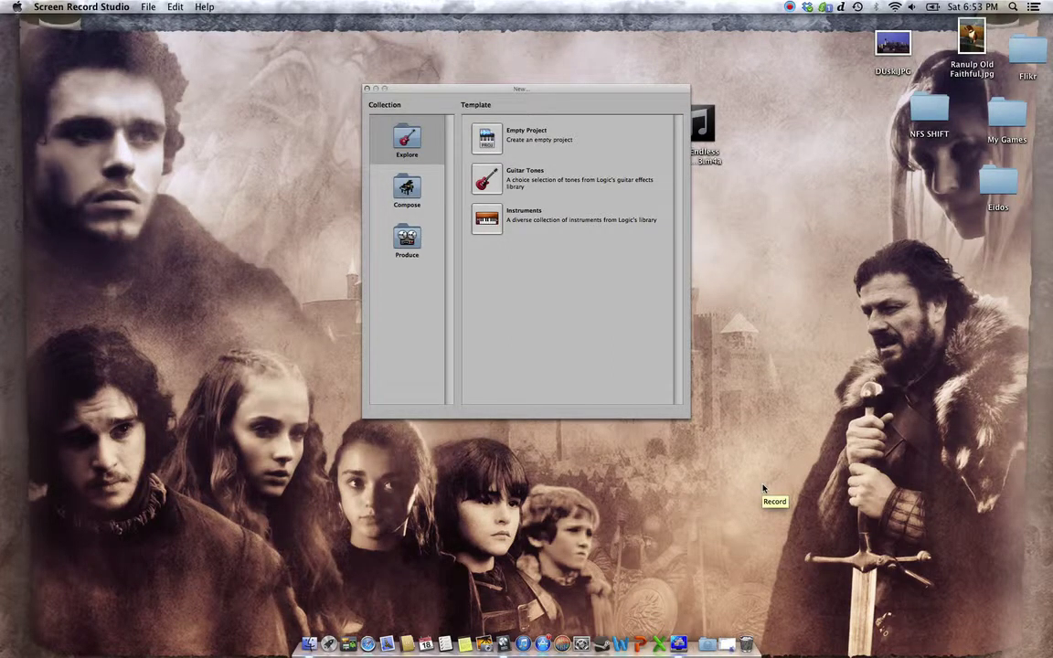
- Bring Logic Pro forward and choose Empty Project from the template chooser
left_click(498, 315)
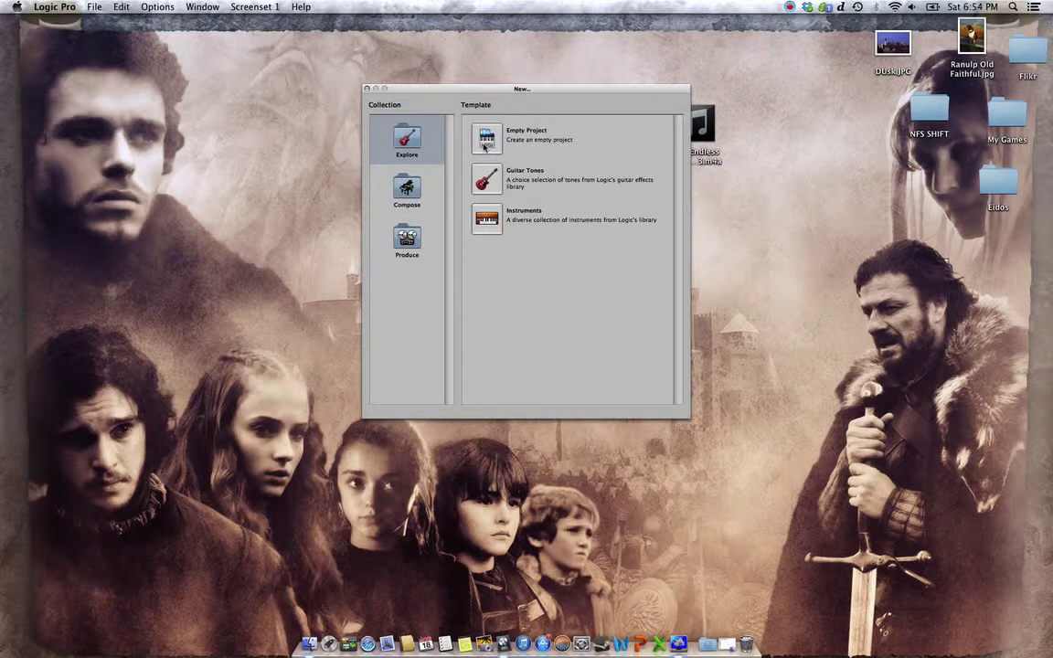
left_click(485, 144)
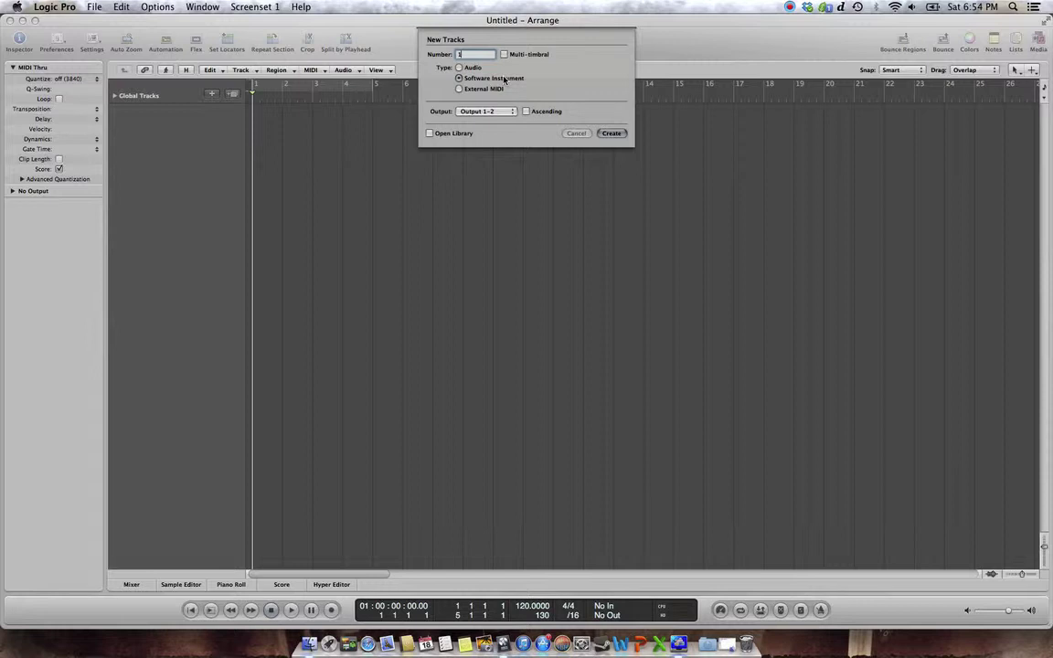
- Create 16 multi-timbral Software Instrument tracks in the New Tracks dialog
type("16")
left_click(518, 55)
left_click(607, 133)
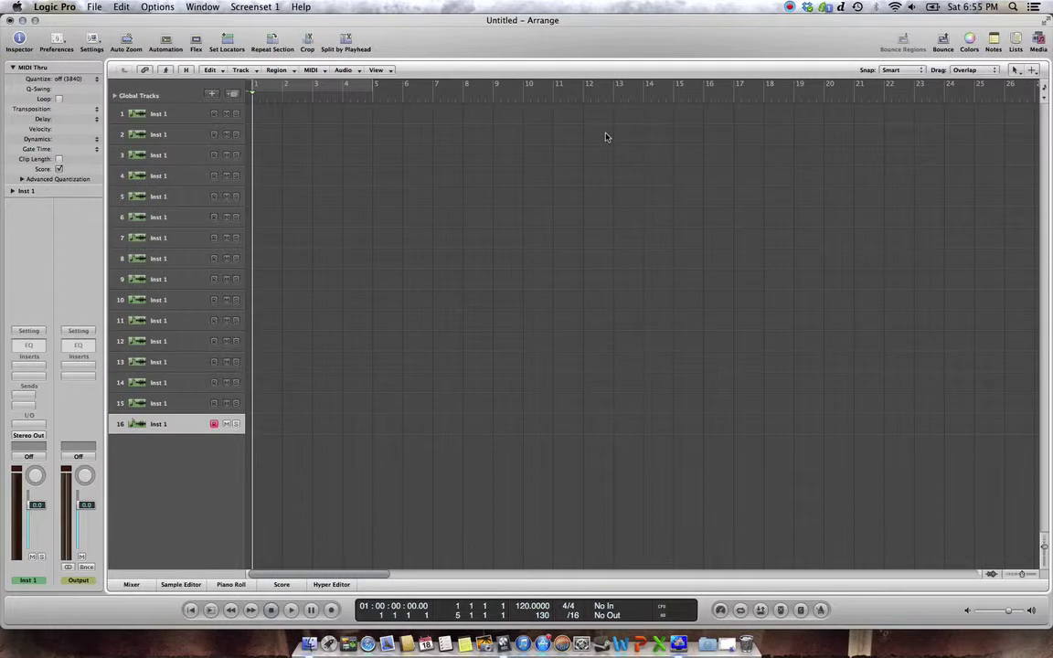
- Select the first Inst 1 track and step through the new tracks
left_click(154, 113)
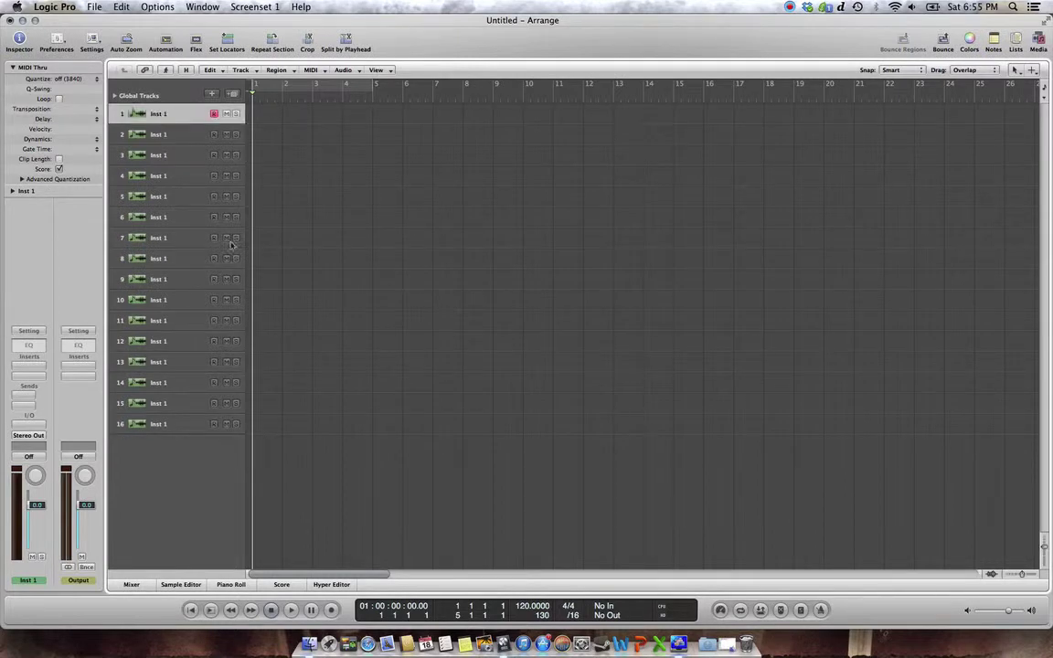
key("Down")
key("Down")
key("Down")
key("Down")
key("Down")
key("Down")
key("Down")
key("Down")
key("Down")
key("Down")
key("Down")
key("Down")
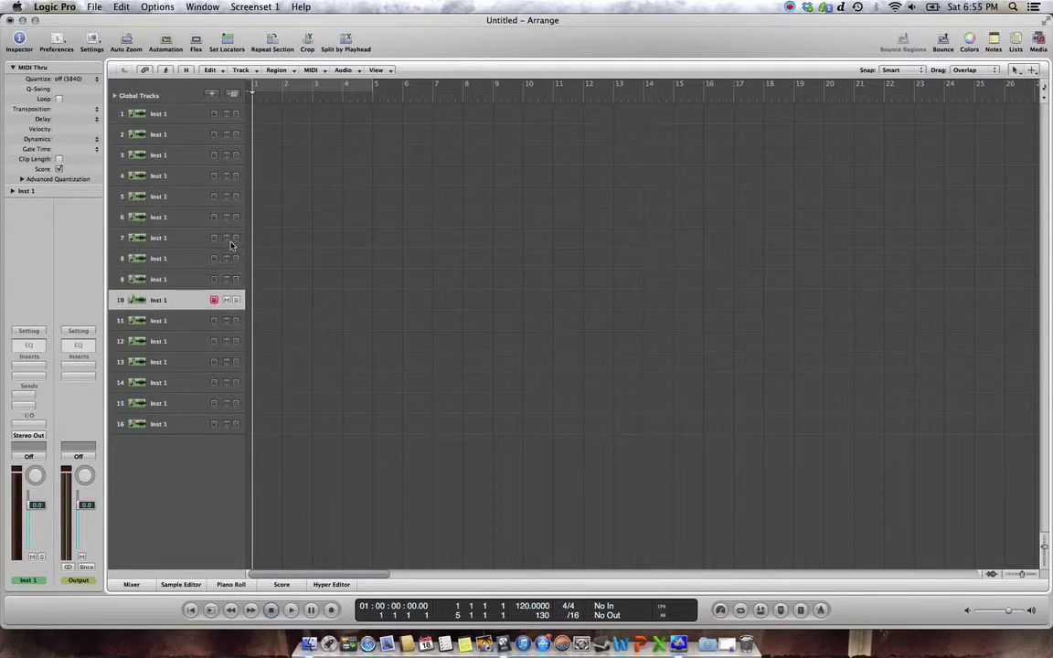
key("Down")
key("Down")
key("Down")
key("Up")
key("Up")
key("Up")
key("Up")
key("Up")
key("Up")
key("Up")
key("Up")
key("Up")
key("Up")
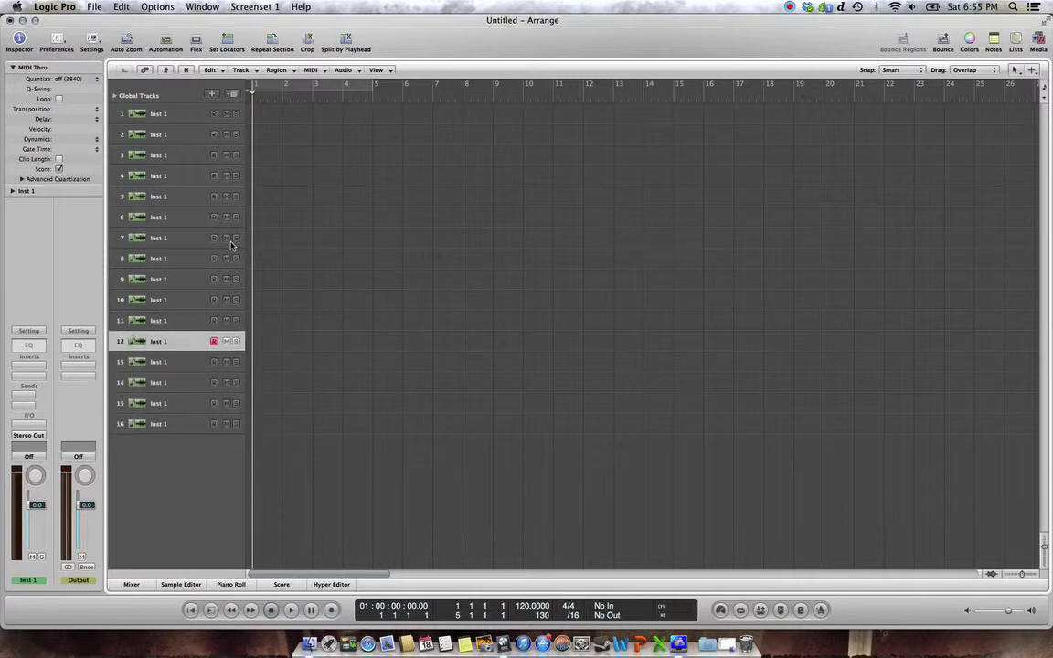
key("Up")
key("Up")
key("Up")
key("Up")
key("Up")
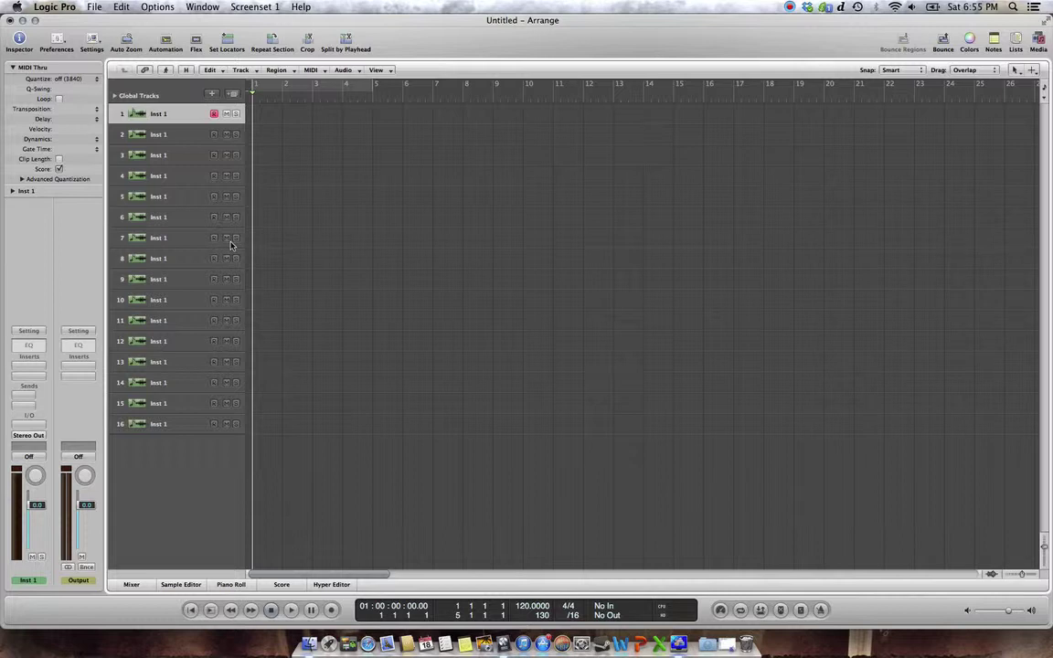
- Expand the Inst 1 parameters and confirm tracks sit on MIDI channels 1 through 16
left_click(12, 191)
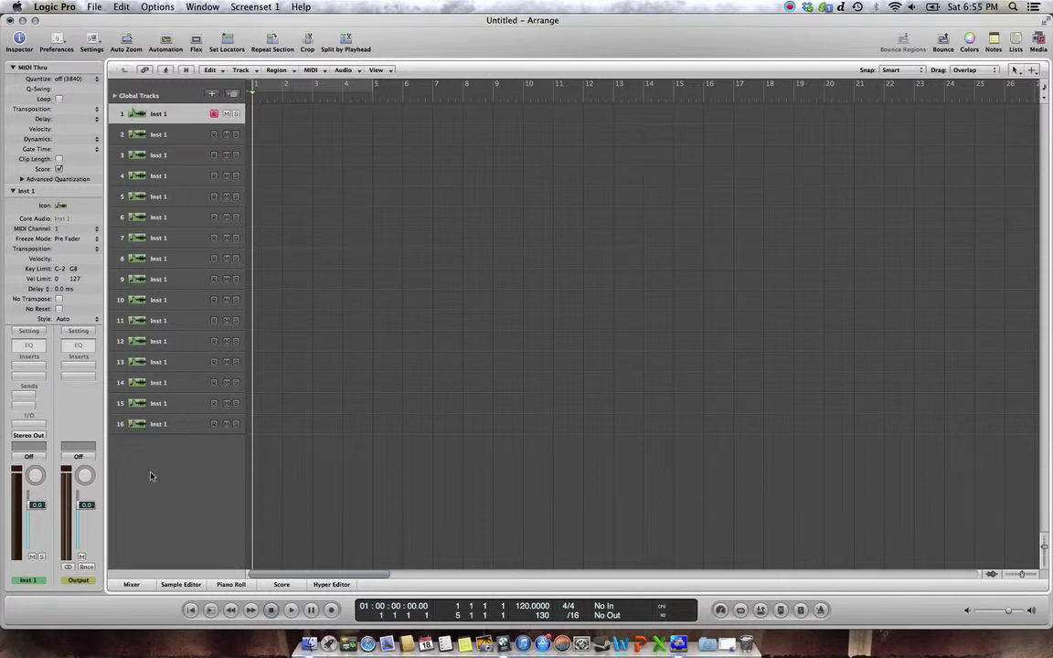
key("Down")
key("Down")
key("Down")
key("Down")
key("Down")
key("Down")
key("Down")
key("Down")
key("Down")
key("Down")
key("Down")
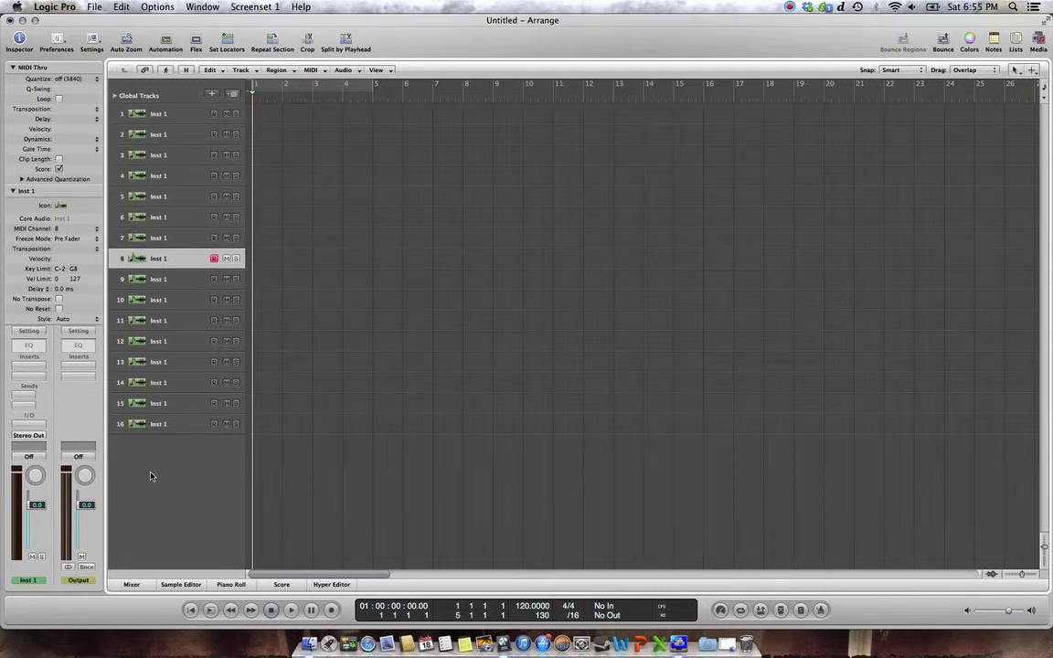
key("Down")
key("Down")
key("Down")
key("Down")
key("Up")
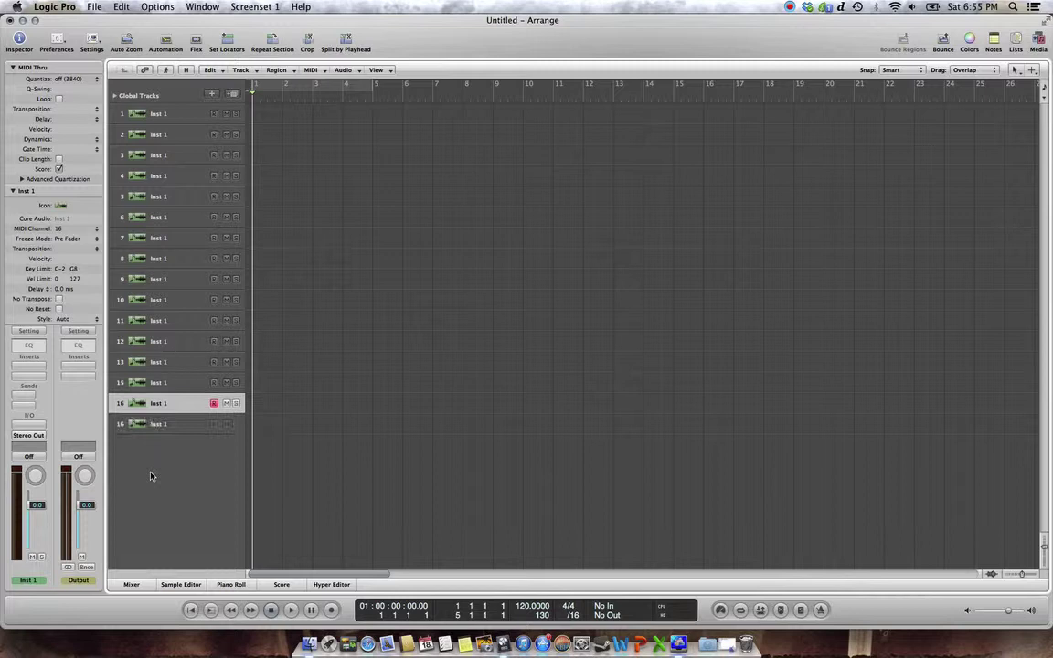
key("Up")
key("Up")
key("Up")
key("Up")
key("Up")
key("Up")
key("Up")
key("Up")
key("Up")
key("Up")
key("Up")
key("Up")
key("Up")
key("Up")
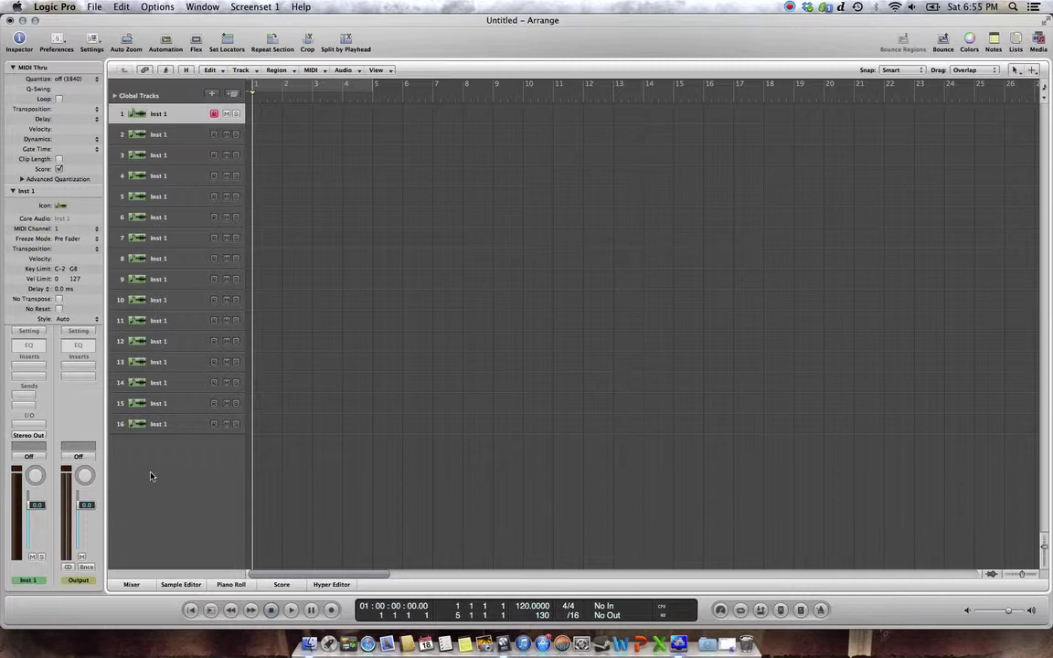
key("Down")
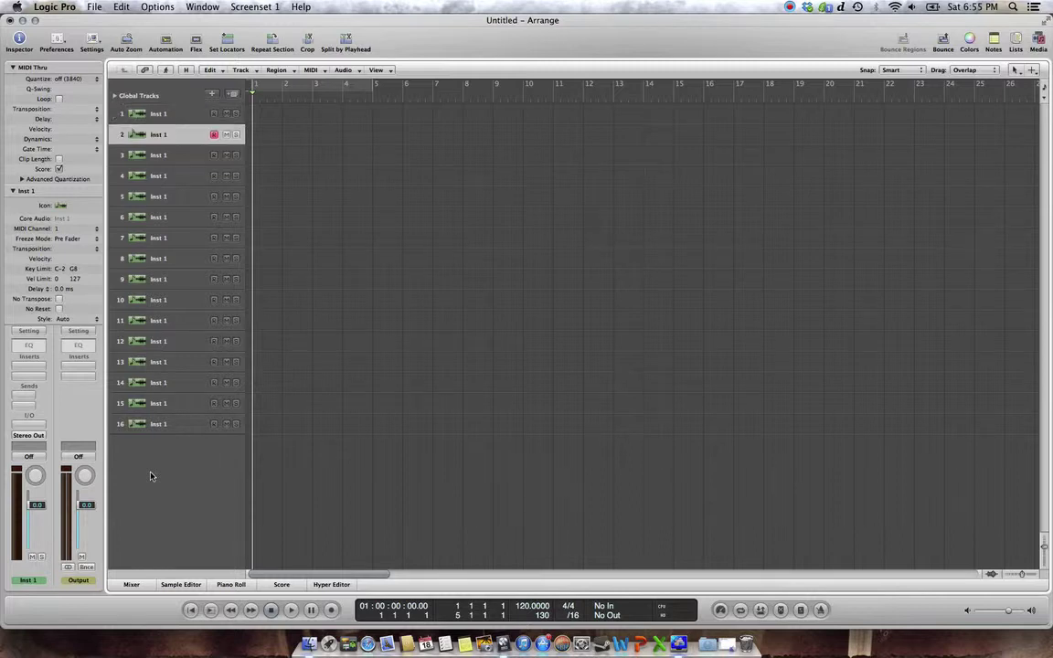
key("Down")
key("Up")
key("Up")
key("Down")
key("Down")
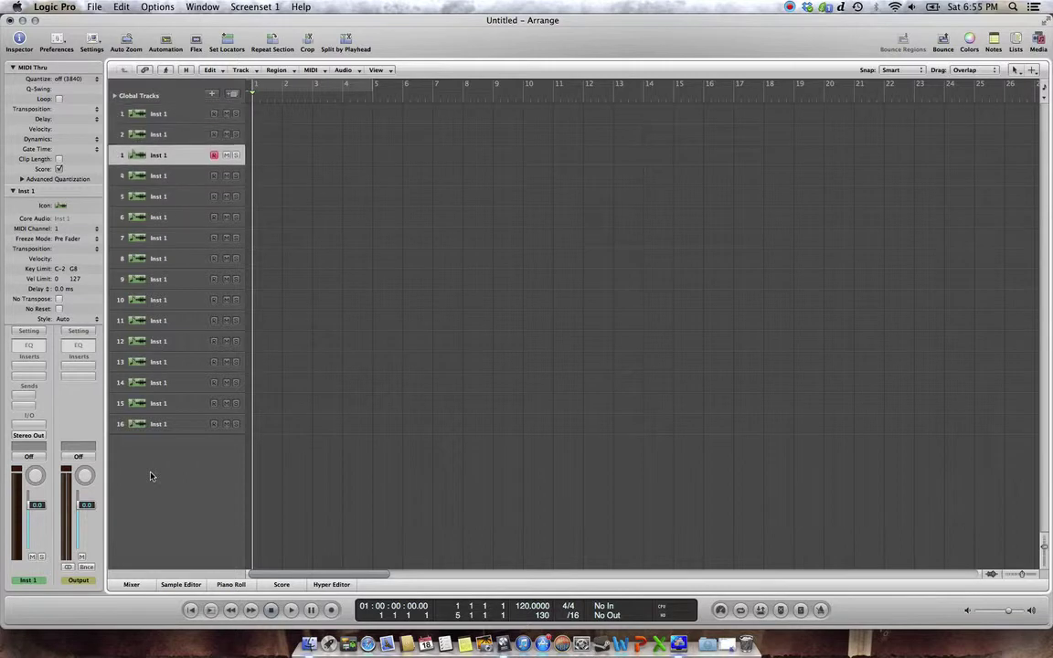
key("Up")
key("Up")
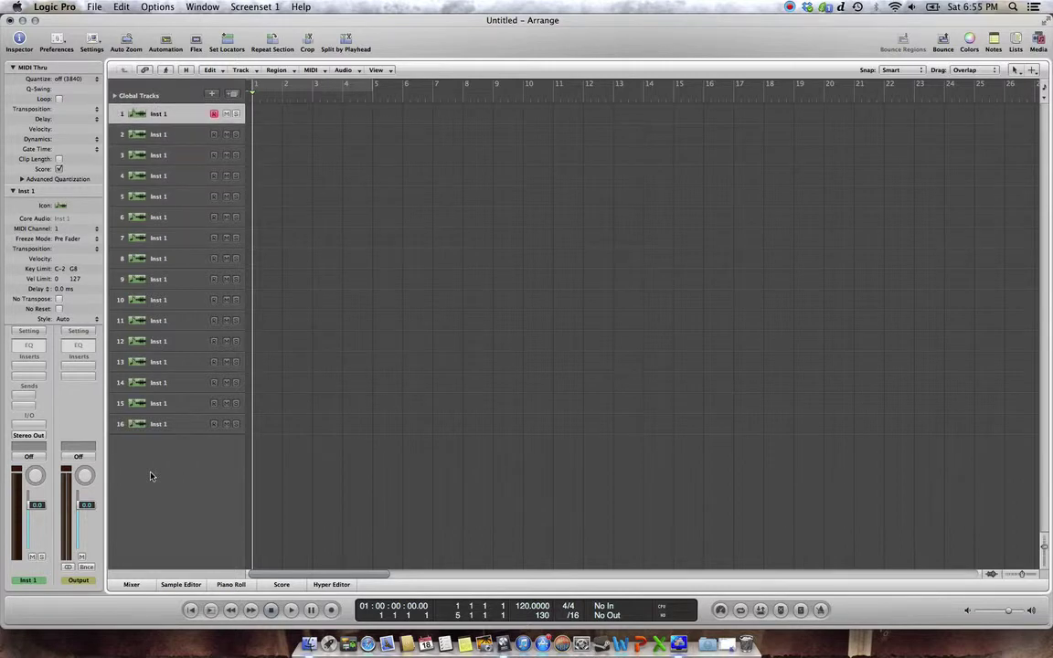
- Load Kontakt 5 into the instrument slot, view its outputs, and close its window
left_click(32, 390)
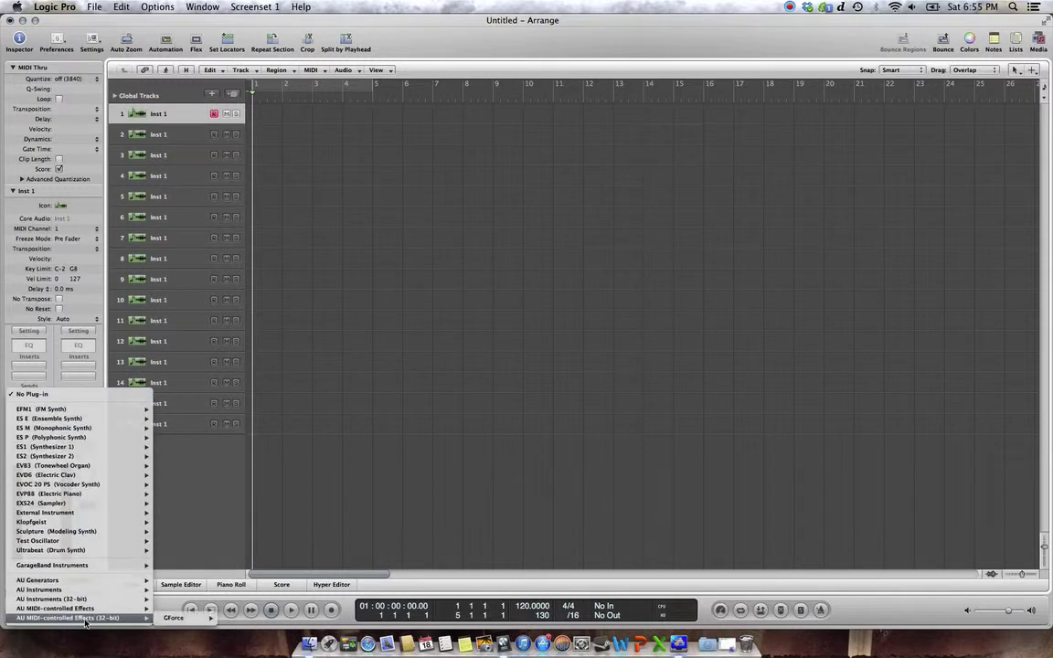
mouse_move(80, 589)
mouse_move(191, 609)
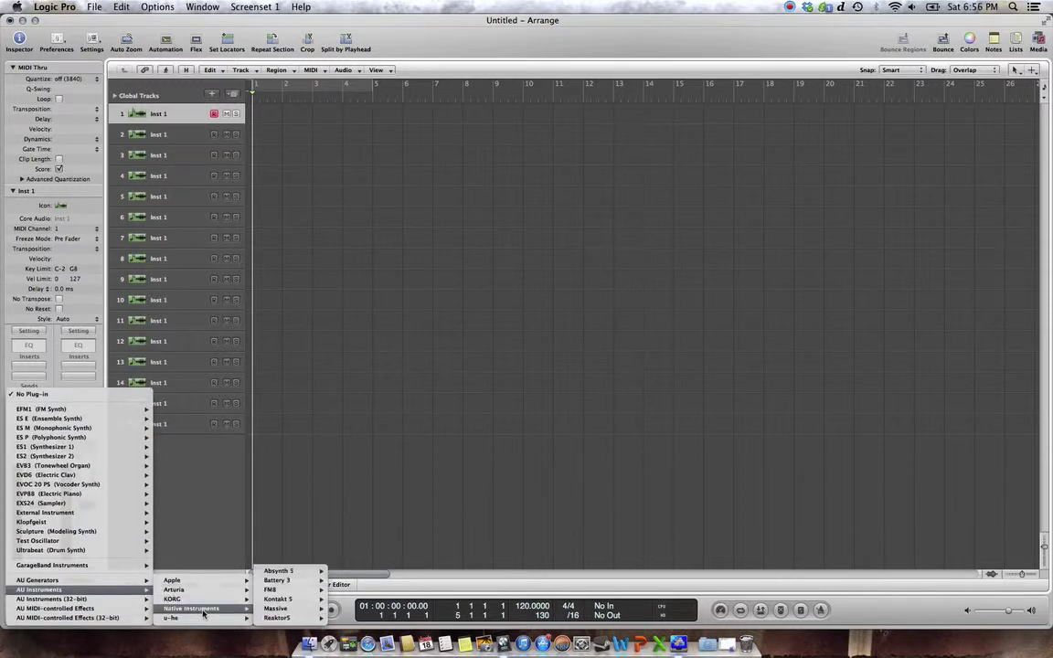
mouse_move(304, 598)
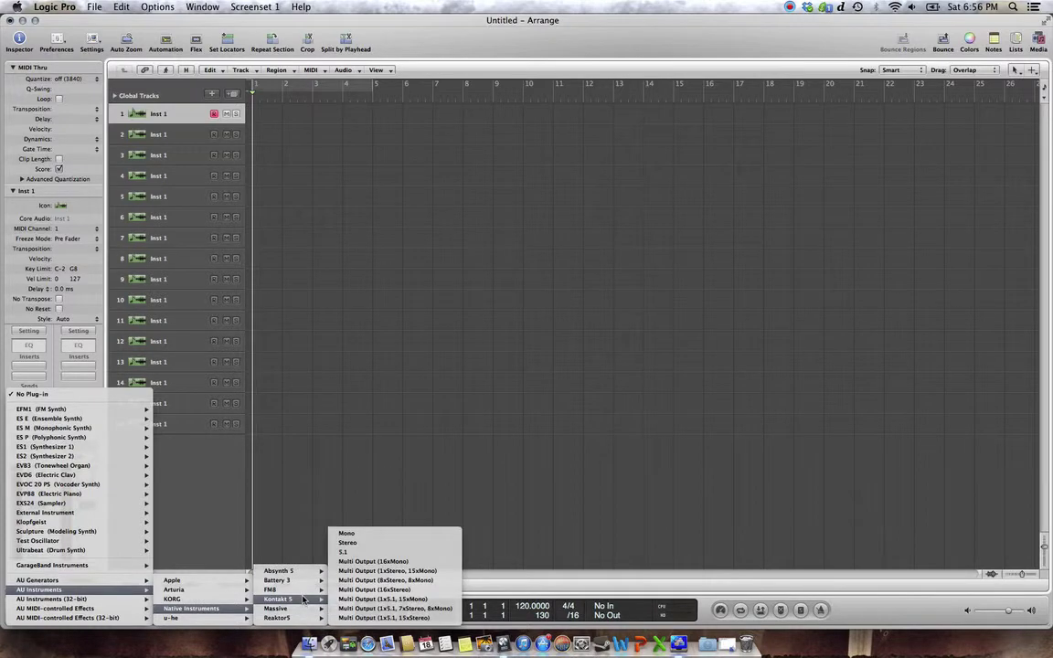
left_click(348, 542)
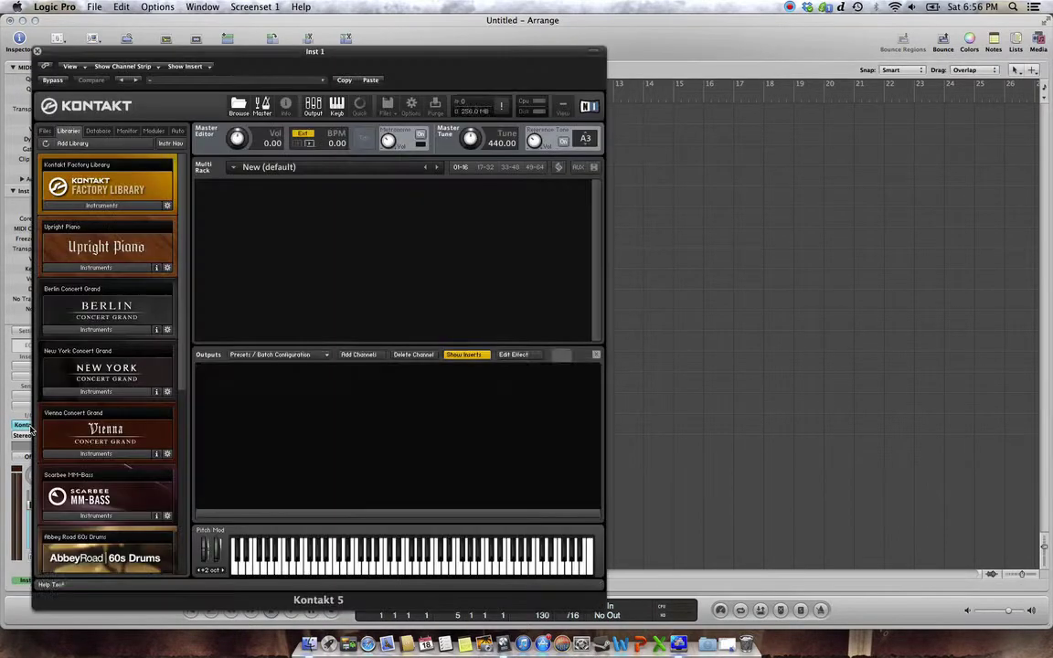
left_click(31, 430)
left_click(194, 253)
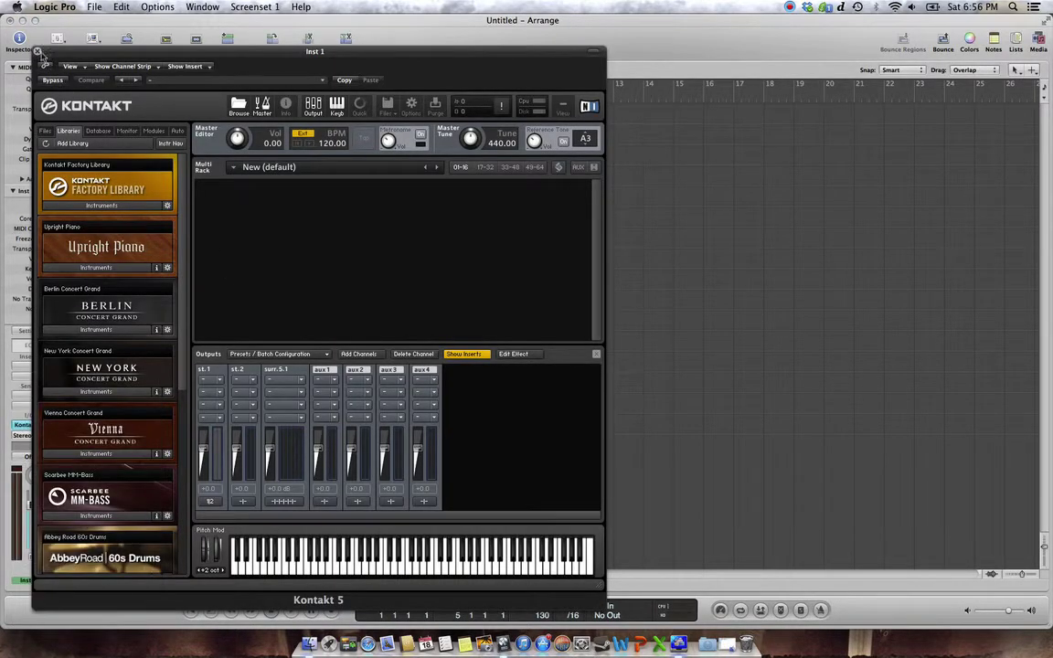
left_click(39, 52)
- Switch the instrument to Kontakt 5 Multi Output (16xStereo) and move its window right
left_click(32, 427)
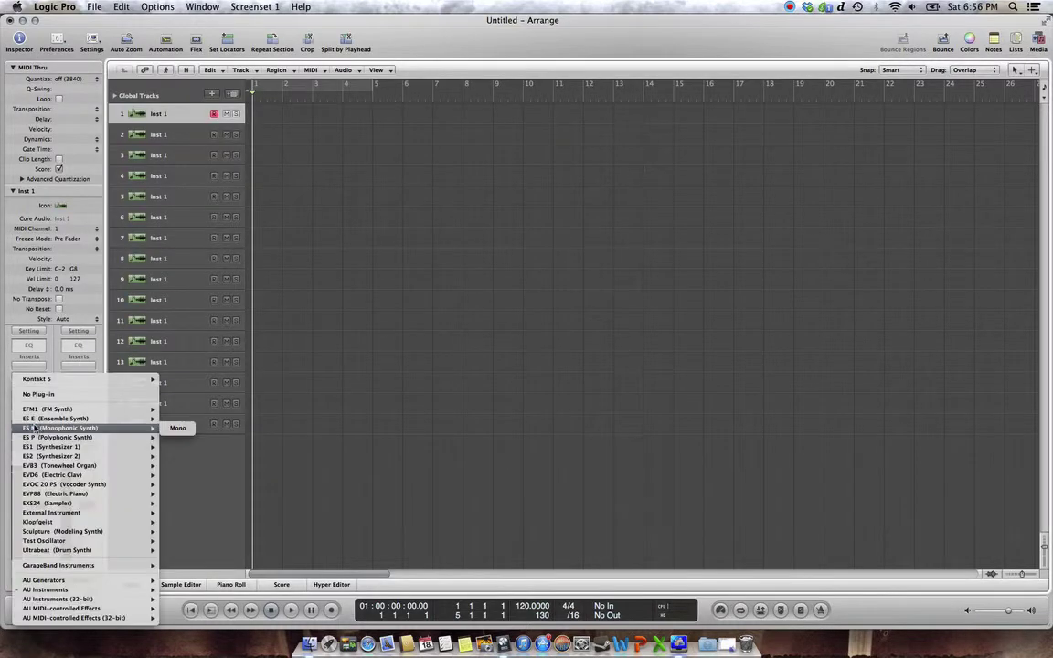
mouse_move(91, 378)
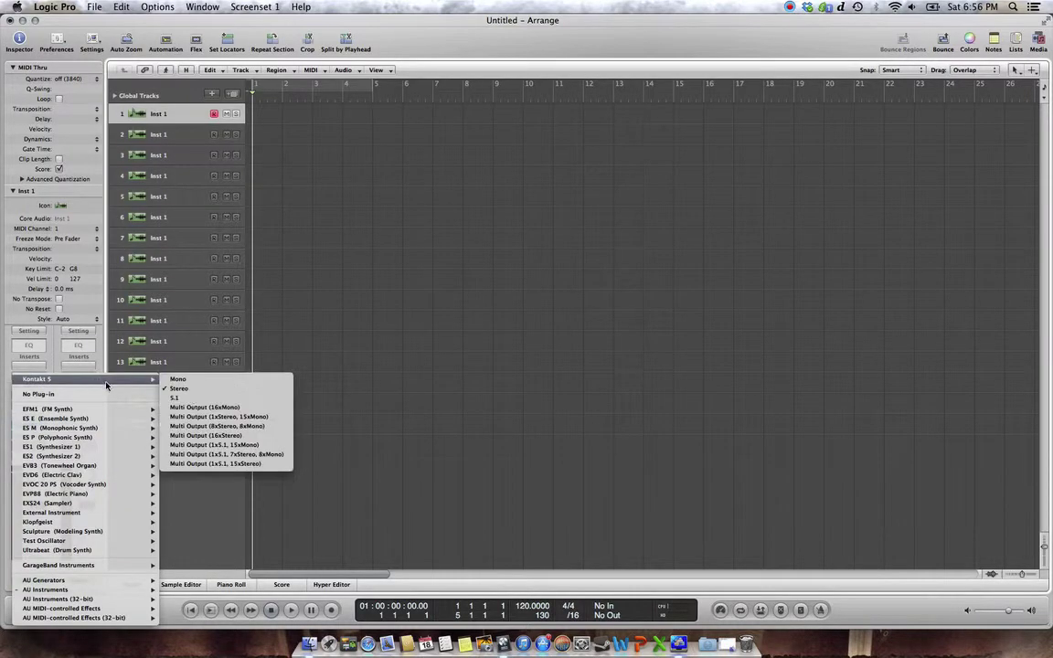
left_click(245, 436)
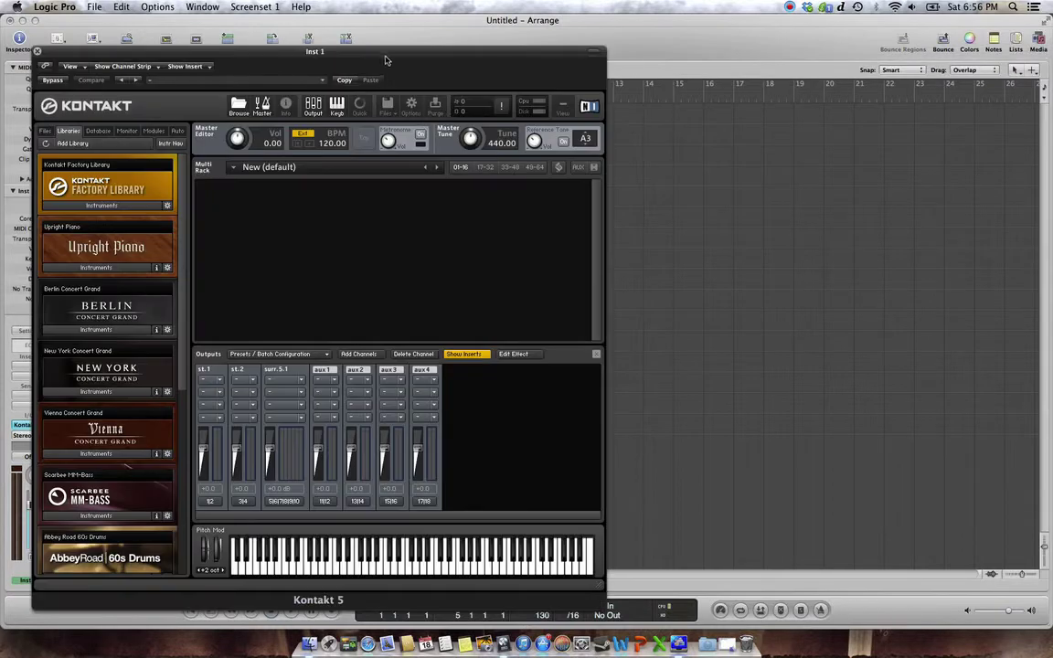
left_click_drag(347, 41, 792, 28)
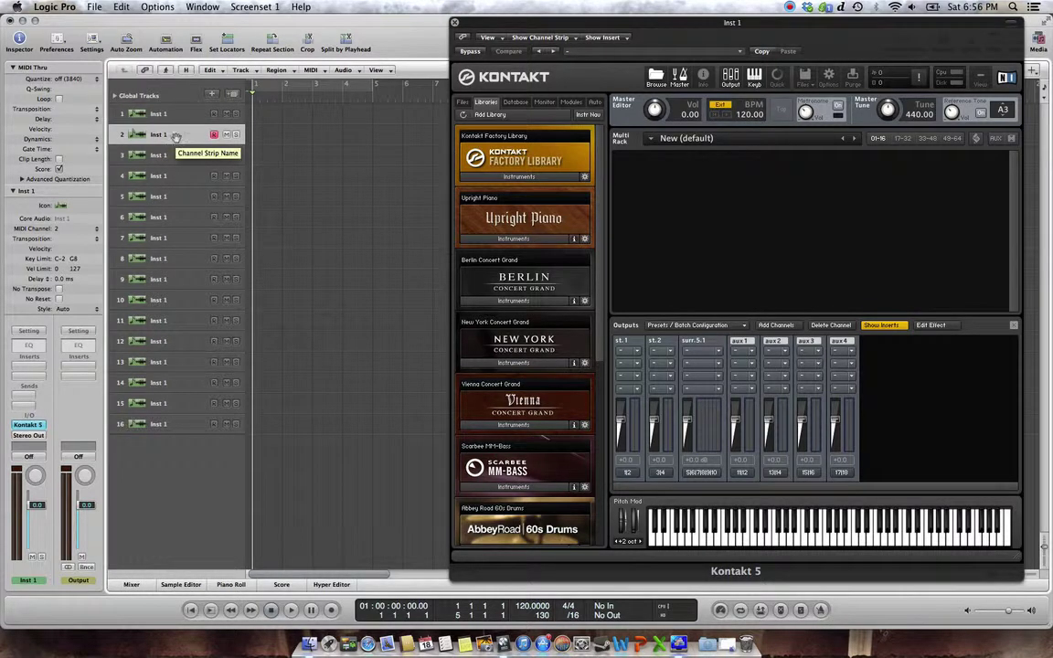
- Step through the tracks down to track 8 and back, checking their instrument
key("Down")
key("Down")
key("Down")
key("Down")
key("Down")
key("Down")
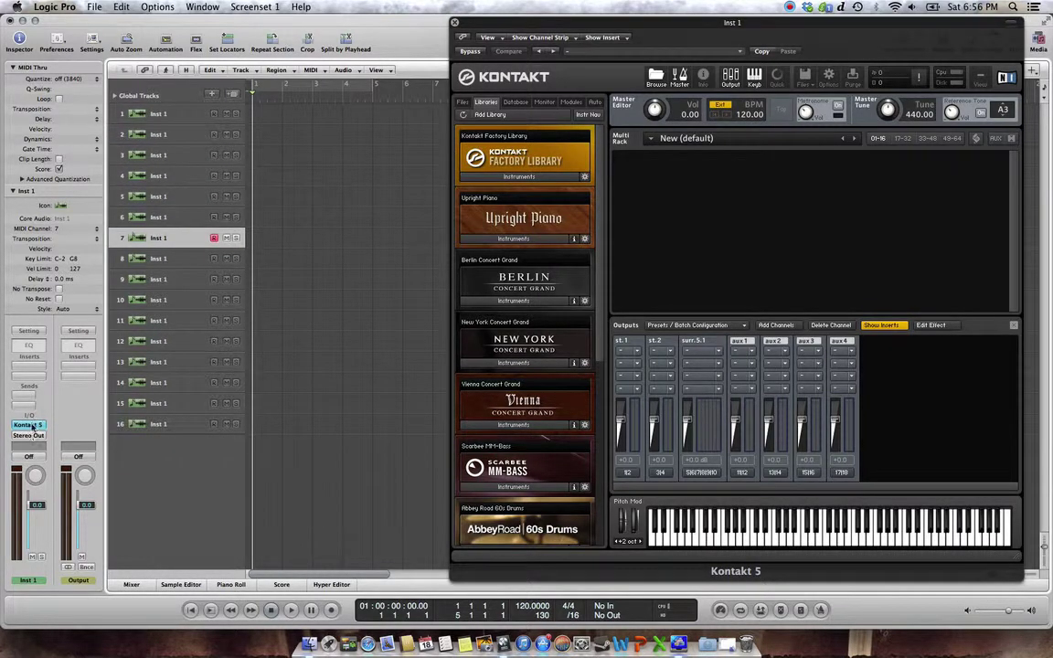
key("Down")
key("Down")
key("Down")
key("Down")
key("Down")
key("Down")
key("Down")
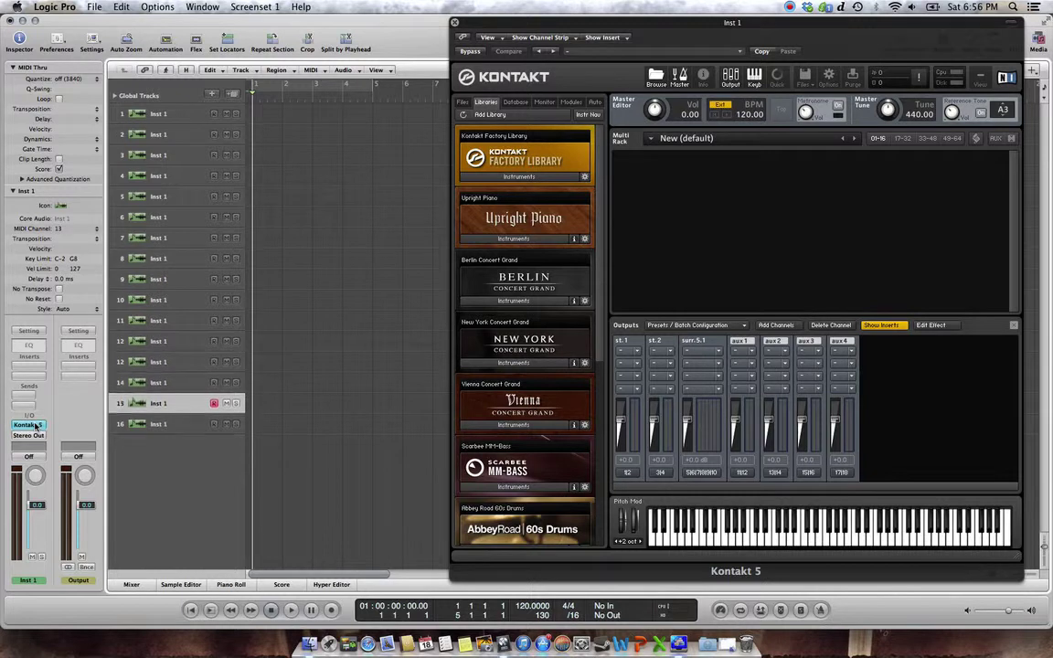
key("Up")
key("Up")
key("Up")
key("Up")
key("Up")
key("Up")
key("Up")
key("Up")
key("Up")
key("Up")
key("Up")
key("Up")
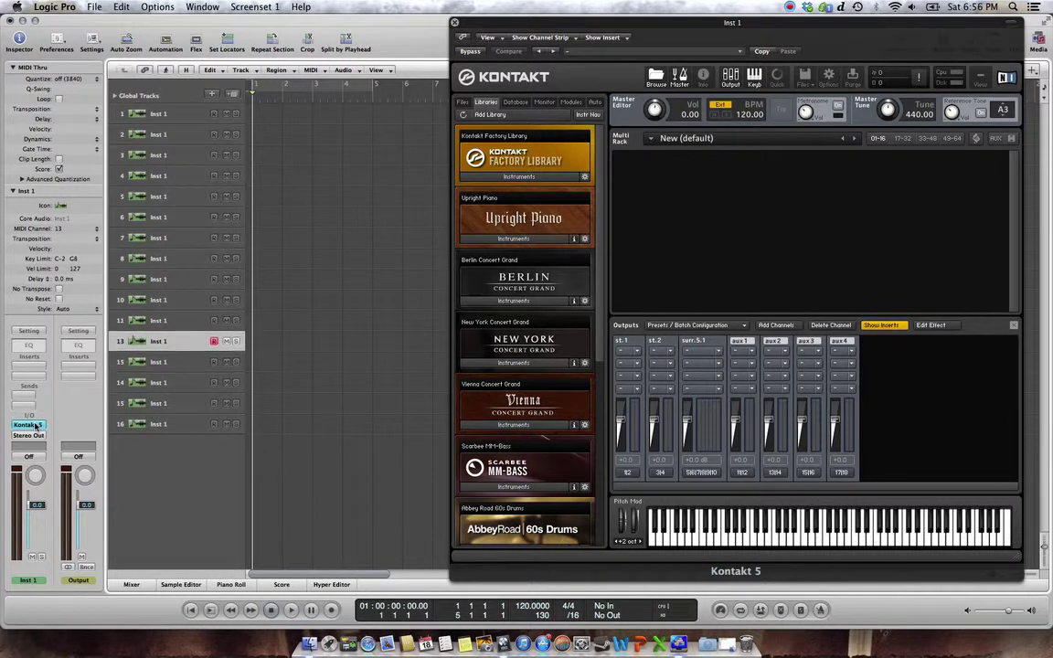
key("Up")
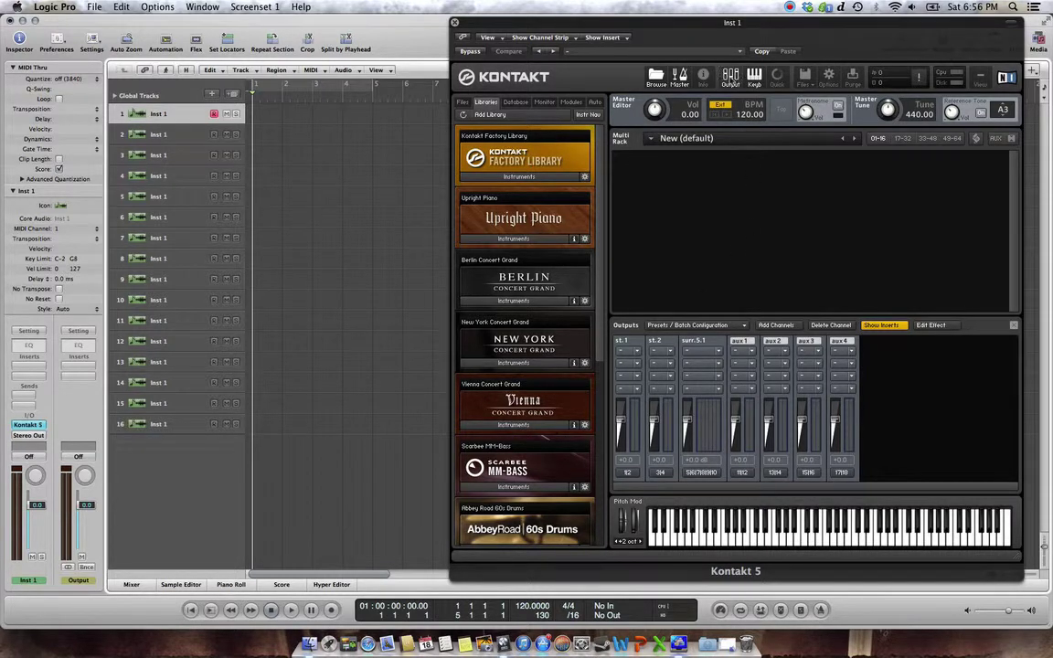
- Hide Kontakt's Outputs panel and list the Vienna Concert Grand instruments
left_click(730, 79)
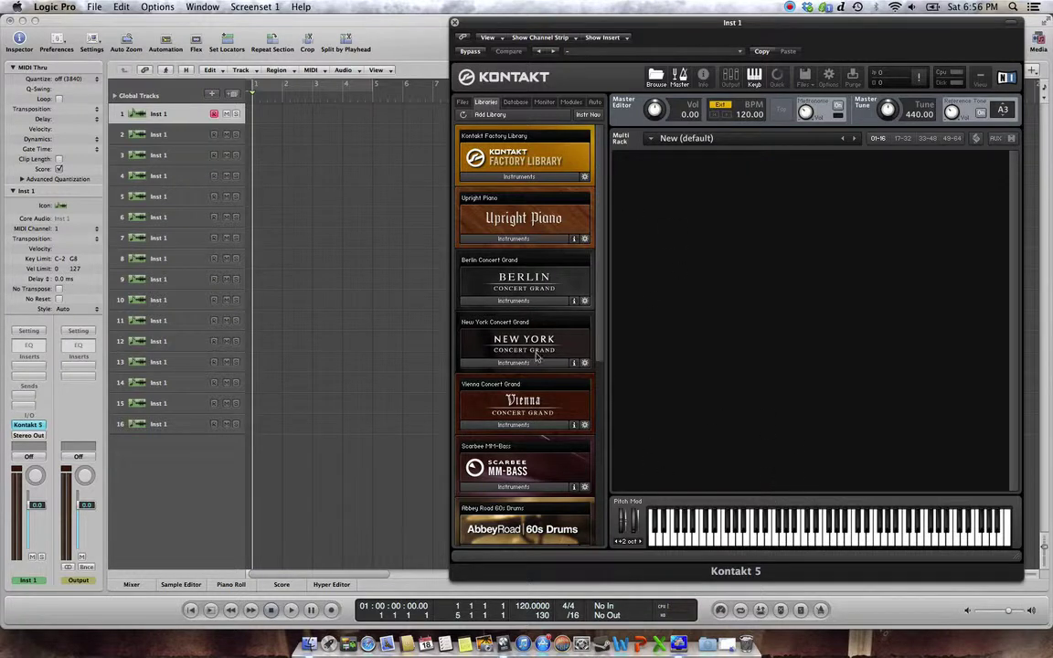
left_click(730, 79)
left_click(730, 78)
left_click(514, 424)
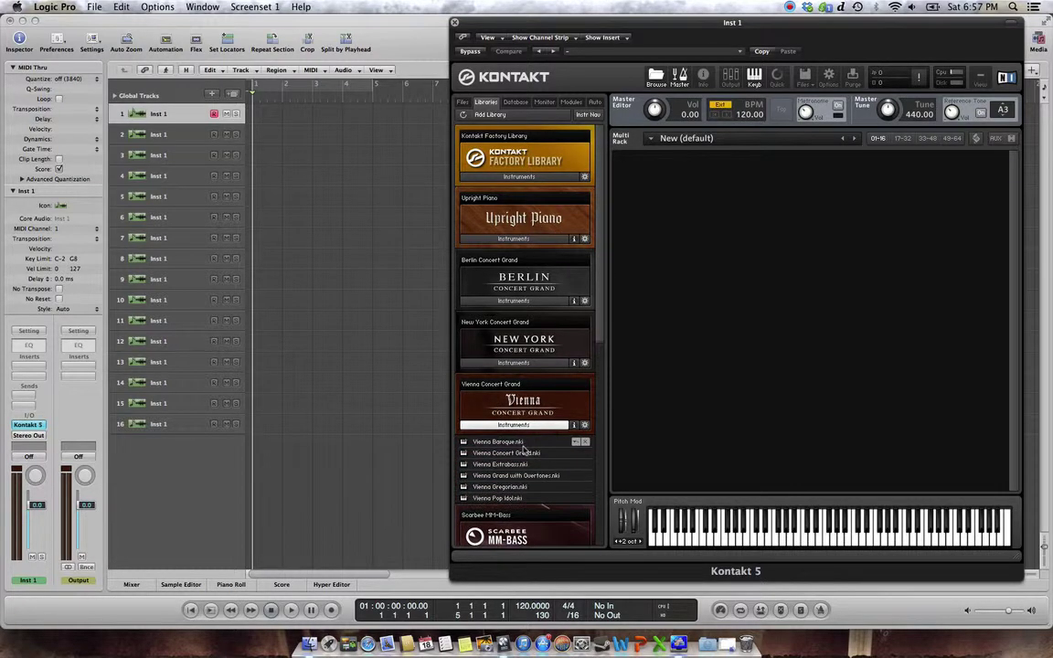
- Load Vienna Concert Grand, then Cello Solo from Orchestral > 1 - VSL Strings into the rack
double_click(527, 452)
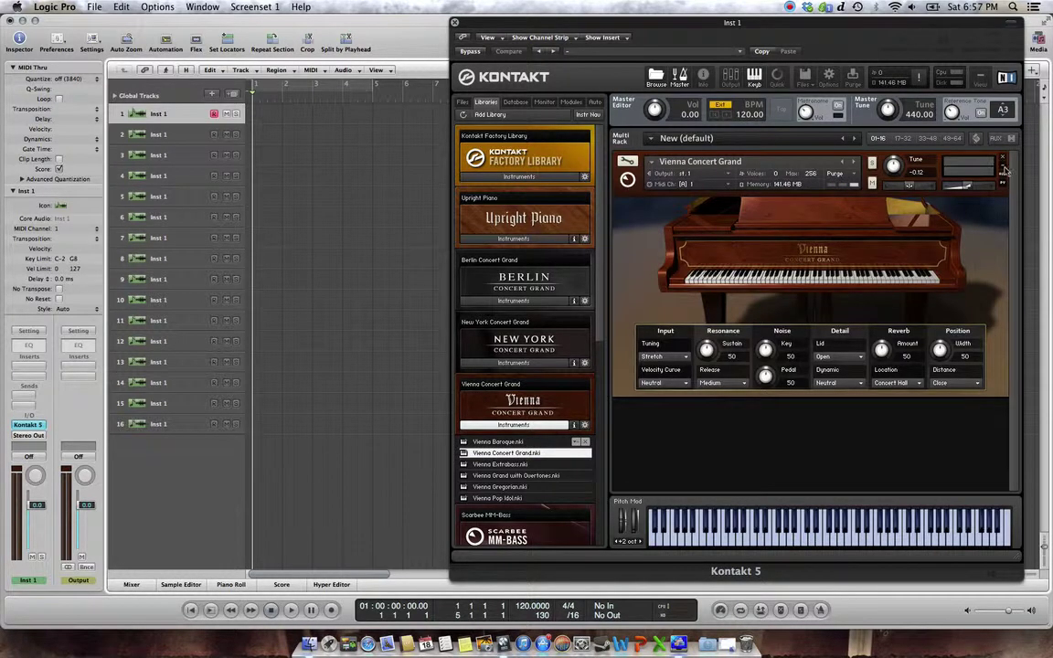
left_click(1002, 169)
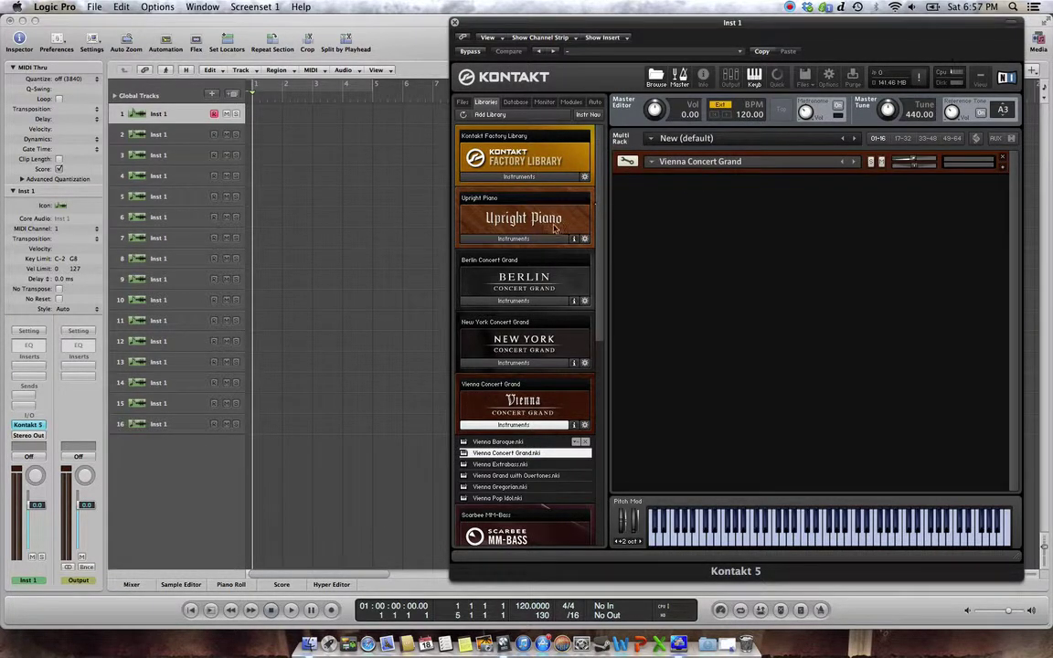
left_click(483, 170)
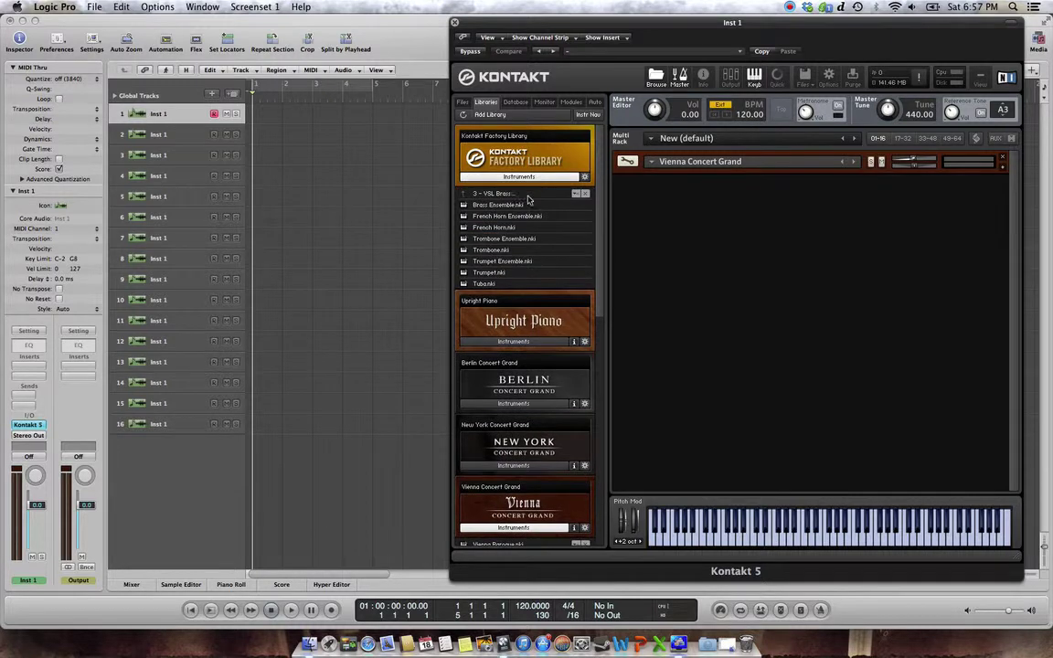
left_click(522, 193)
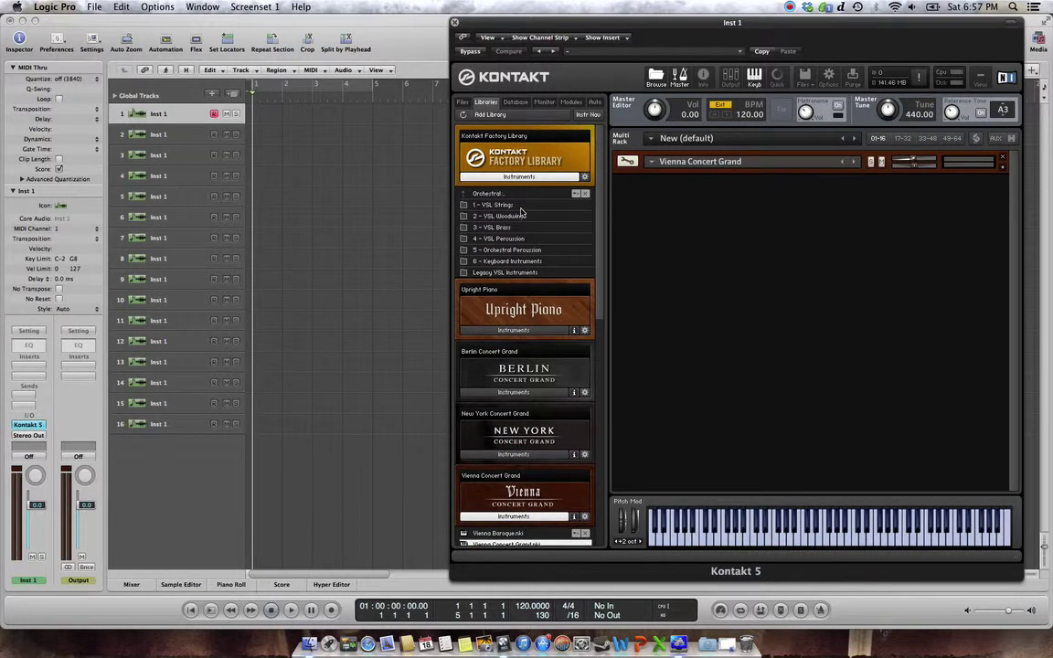
left_click(517, 206)
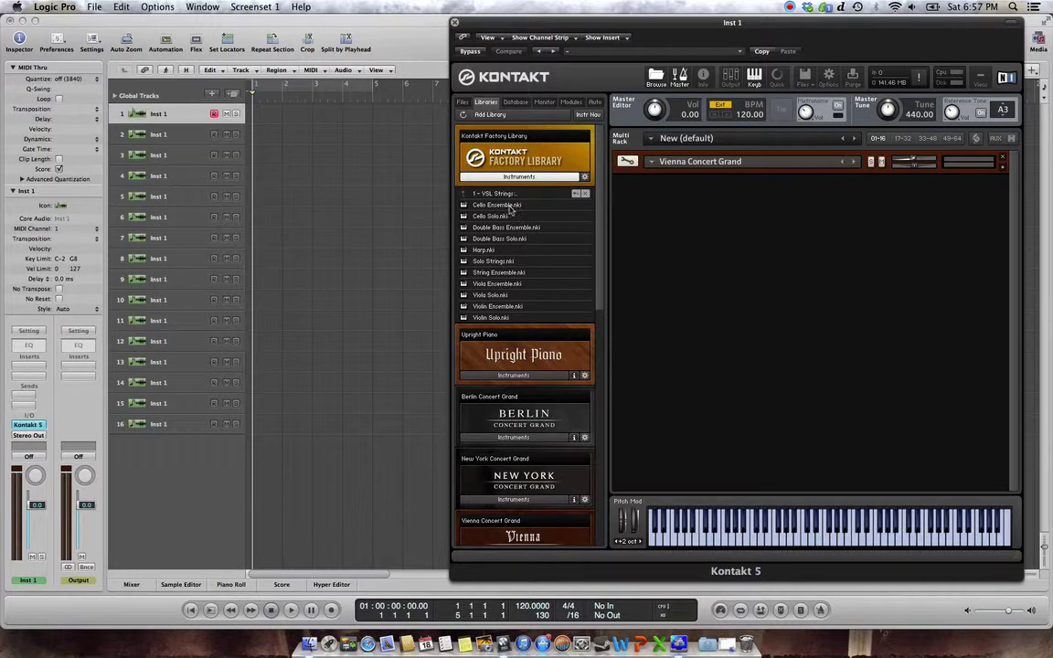
double_click(507, 216)
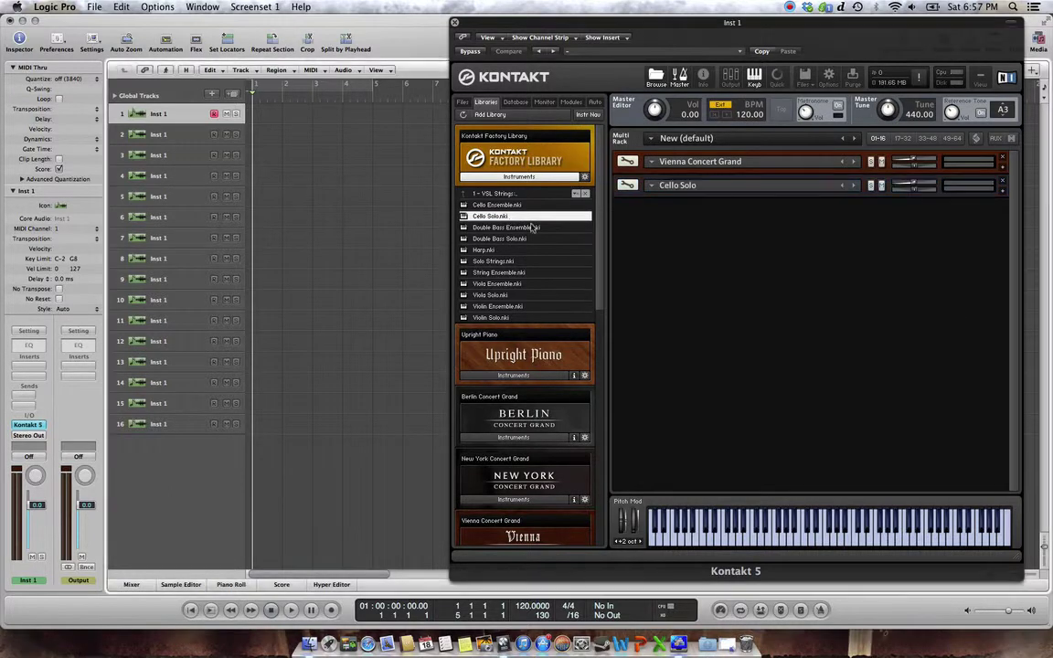
- Drag Tenor [a] from Choir > 6 - Tenor into the rack and open the piano's edit settings
left_click(463, 192)
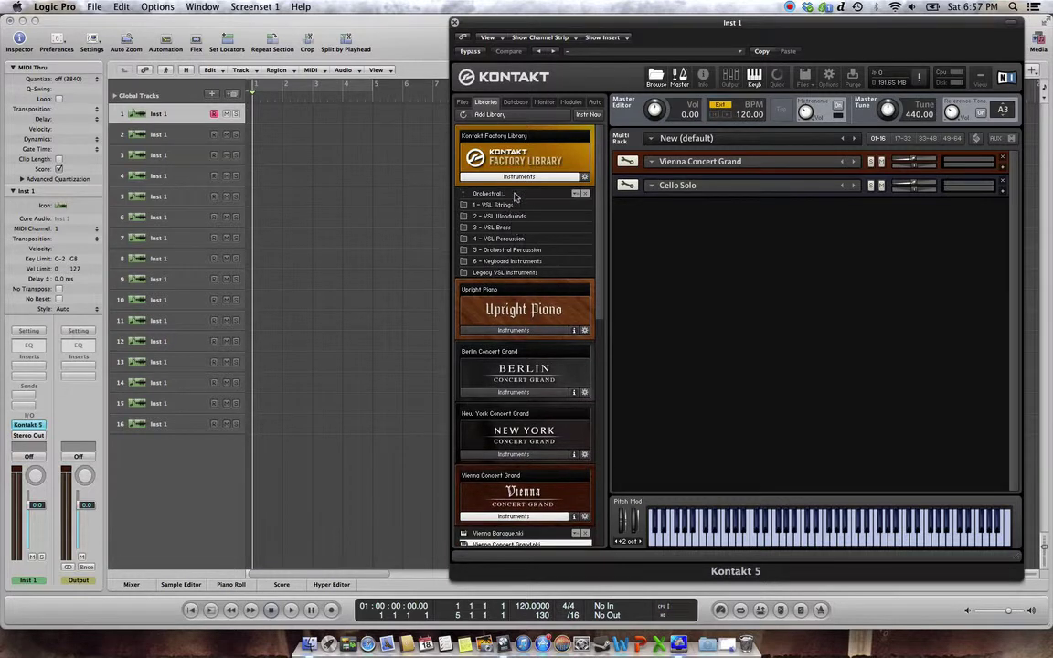
left_click(464, 193)
left_click(489, 206)
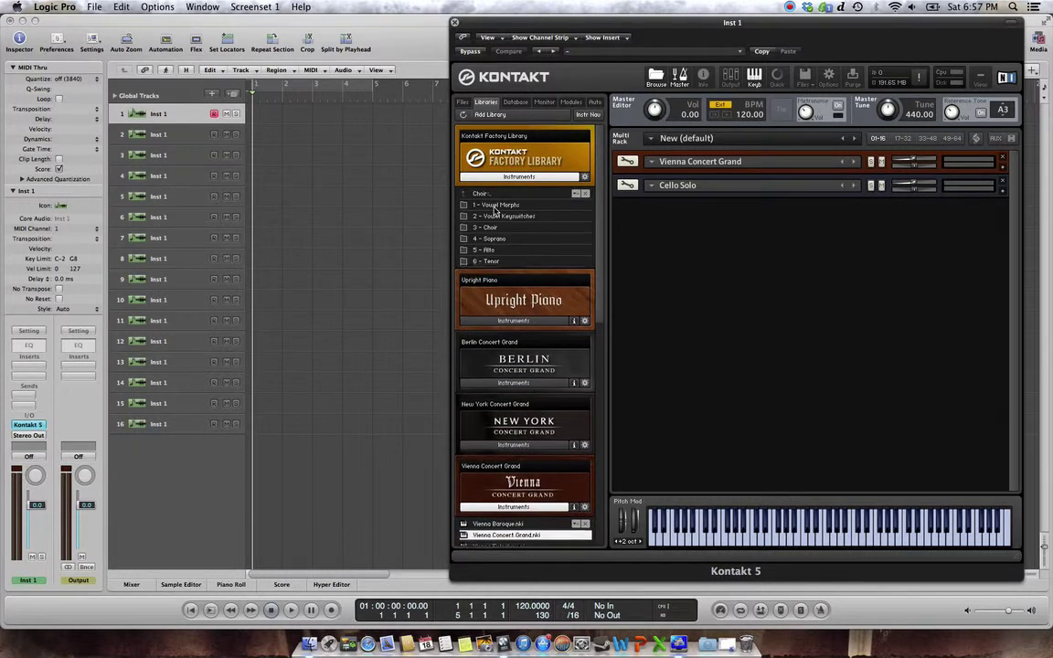
left_click(497, 260)
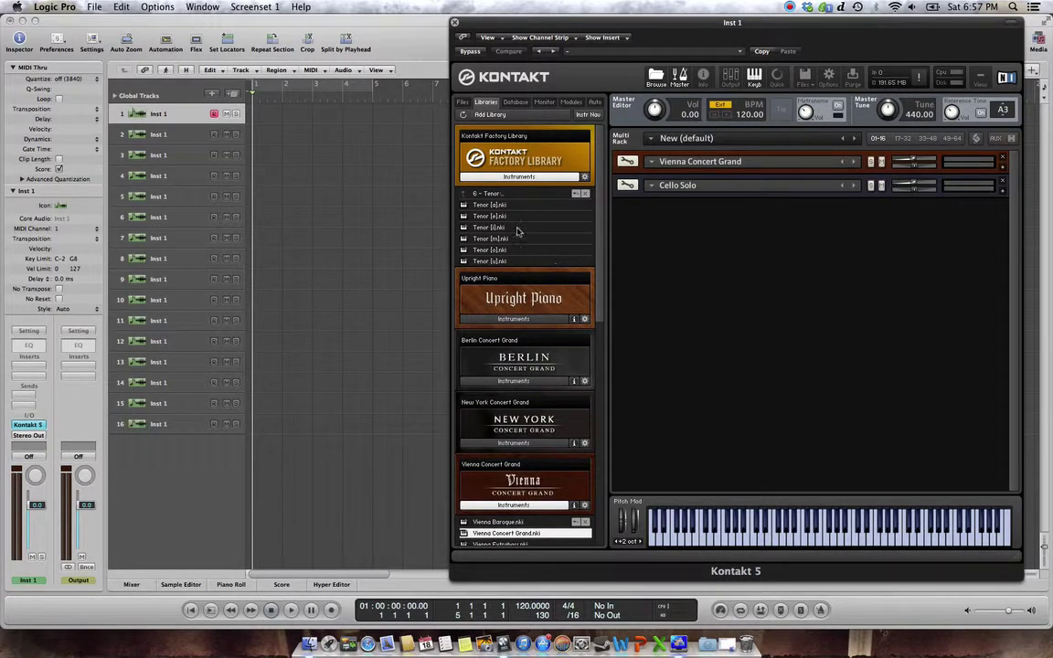
left_click_drag(520, 206, 743, 266)
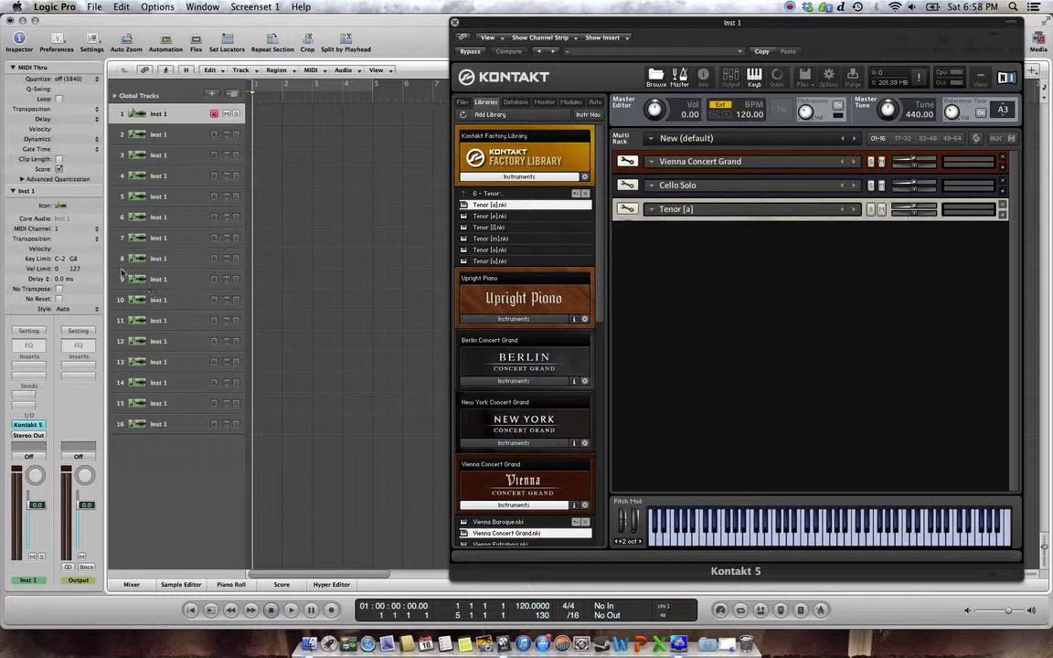
mouse_move(137, 134)
left_mouse_down()
mouse_move(141, 176)
mouse_move(153, 176)
mouse_move(137, 114)
left_mouse_up()
left_click(627, 161)
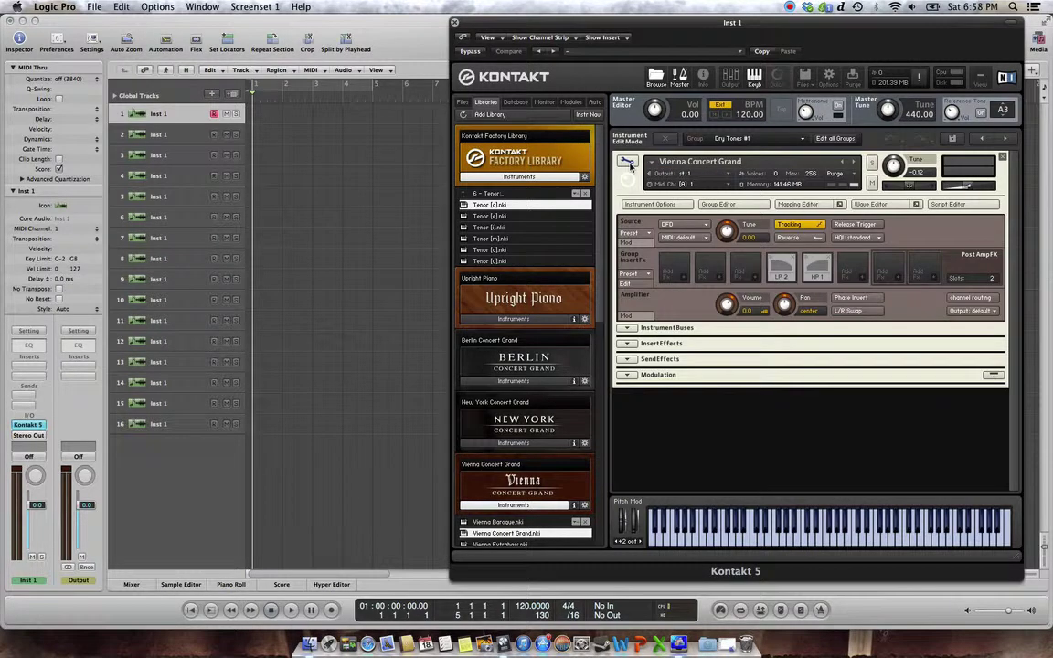
left_click(684, 184)
mouse_move(729, 209)
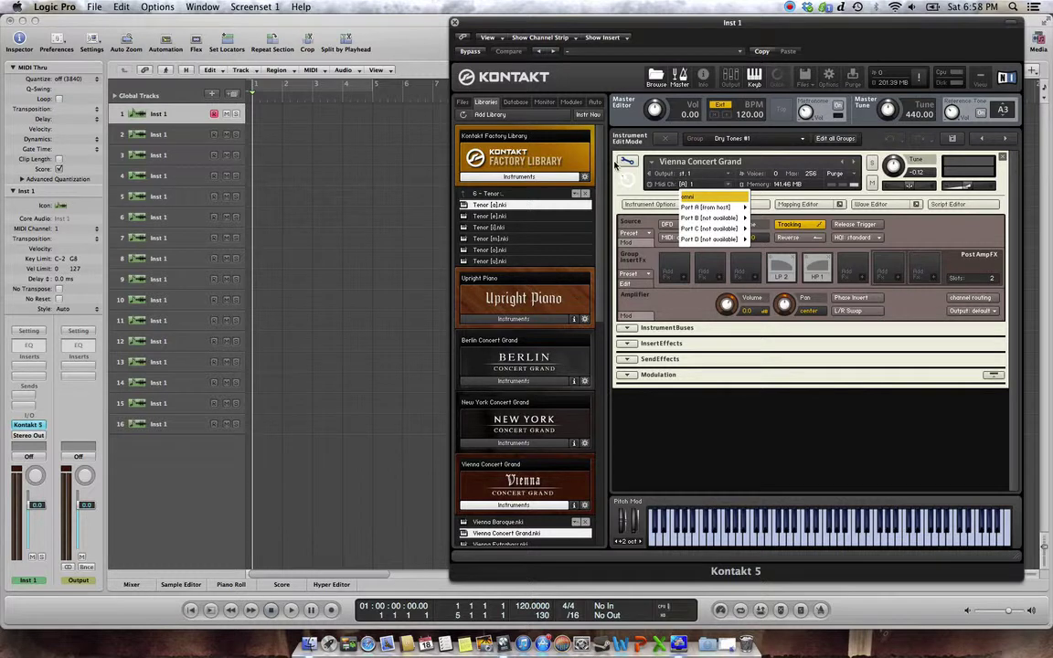
left_click(626, 161)
left_click(627, 161)
left_click(631, 183)
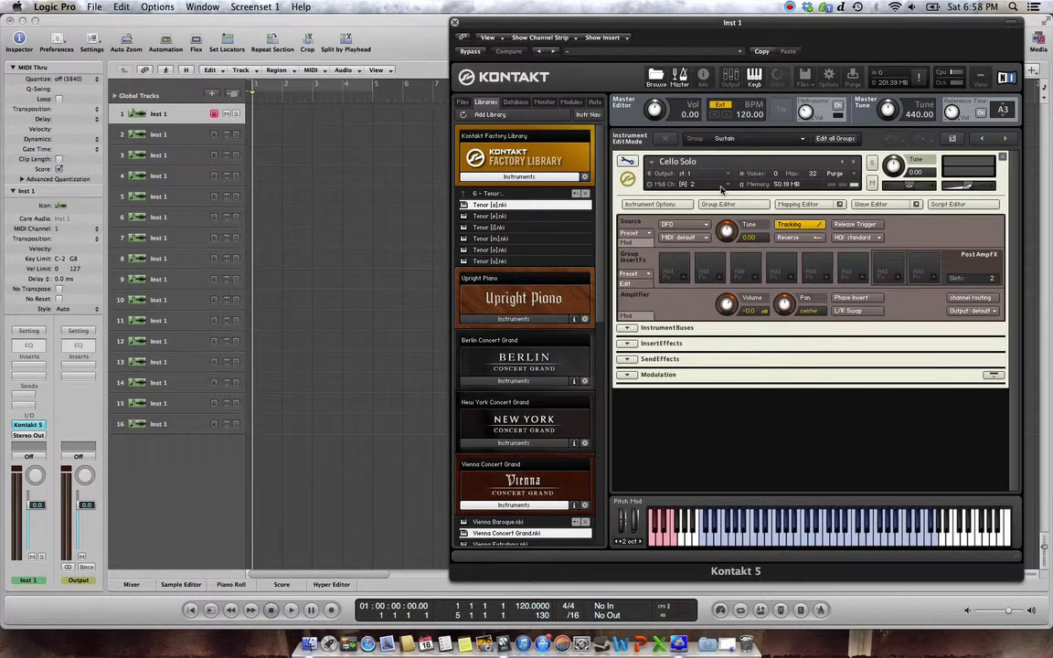
left_click(627, 162)
left_click(627, 208)
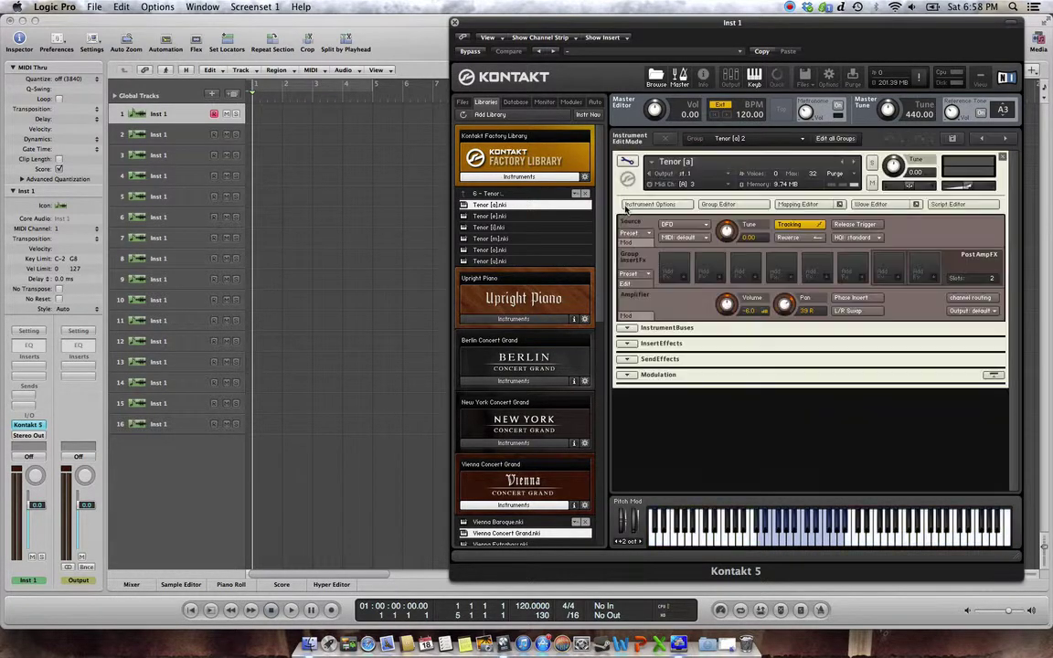
left_click(628, 162)
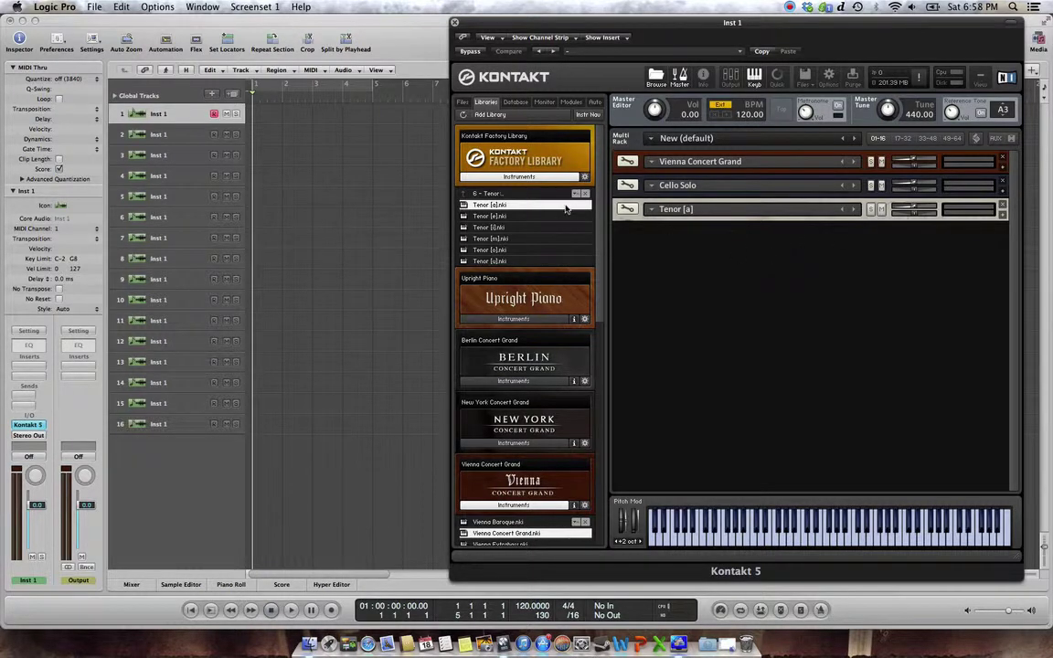
left_click(160, 132)
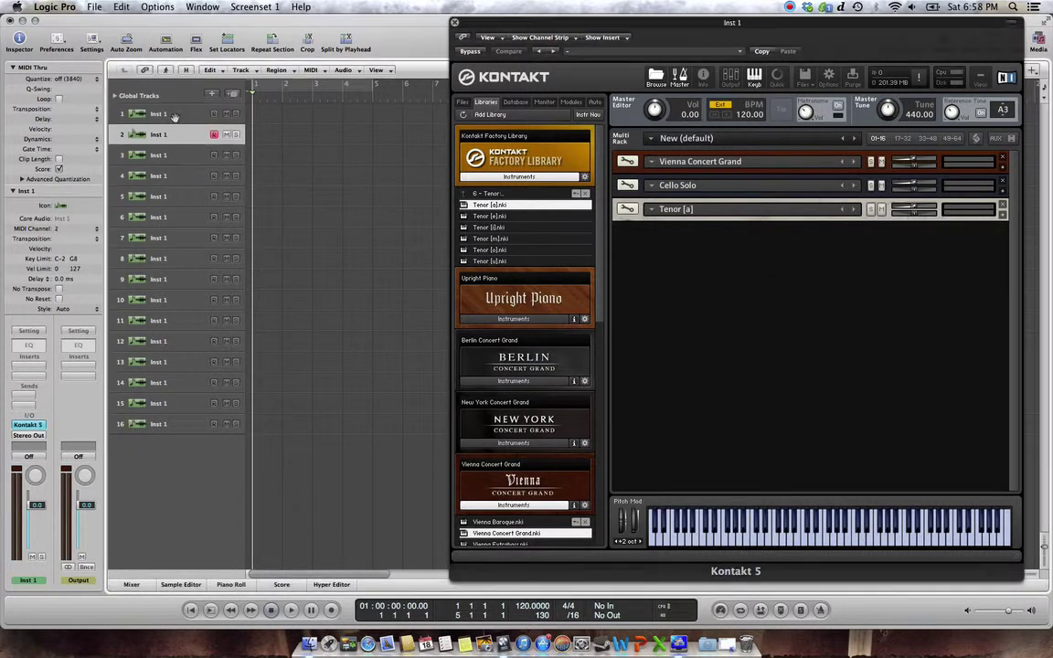
left_click(173, 117)
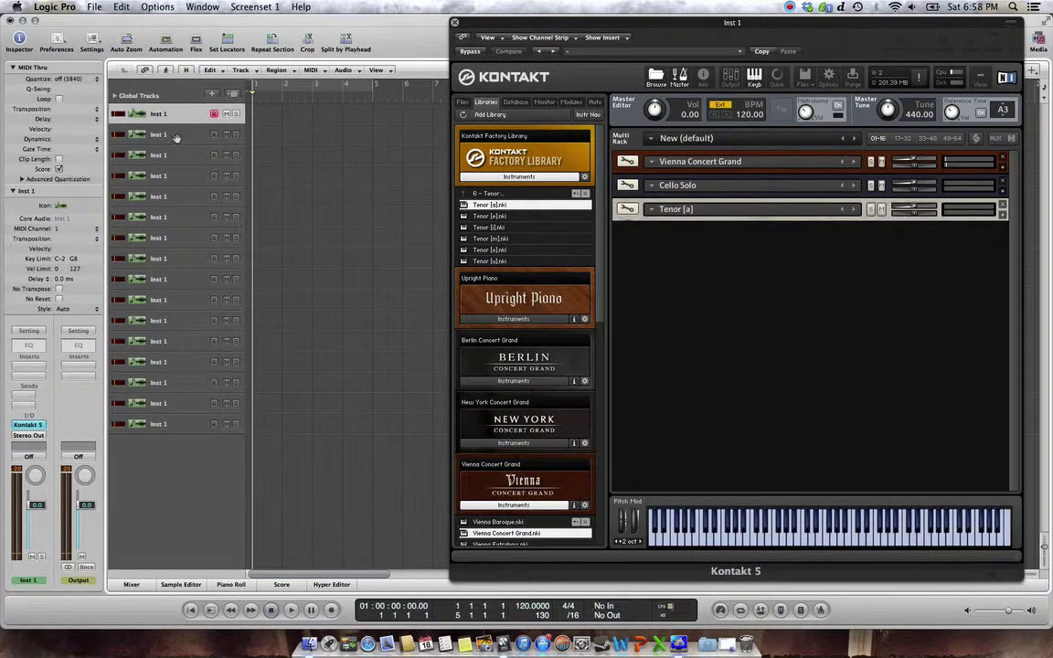
left_click(171, 136)
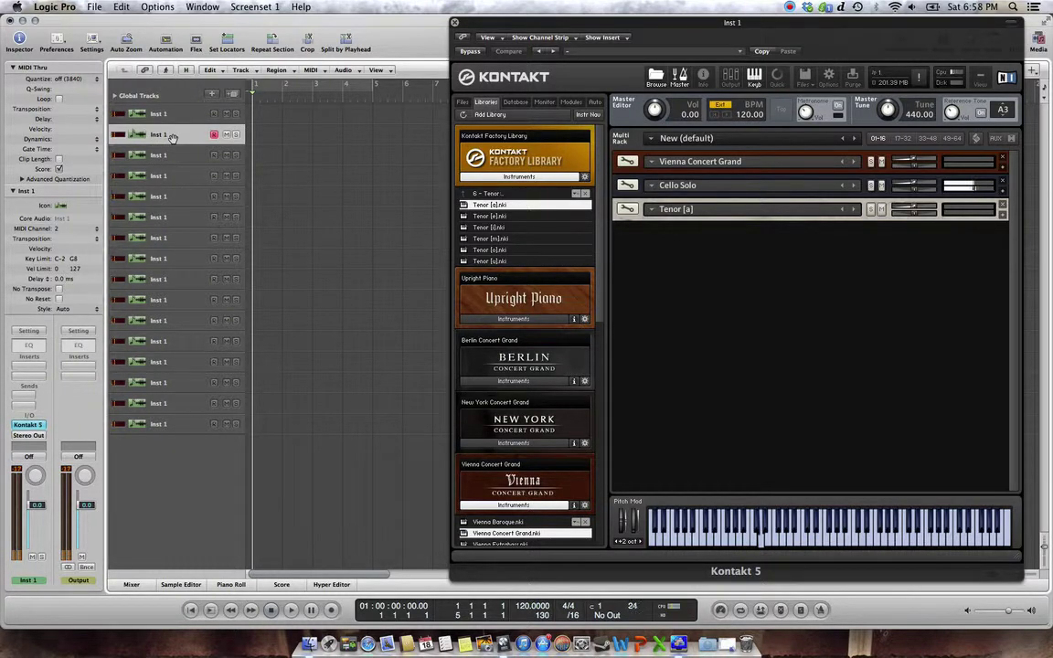
left_click(626, 185)
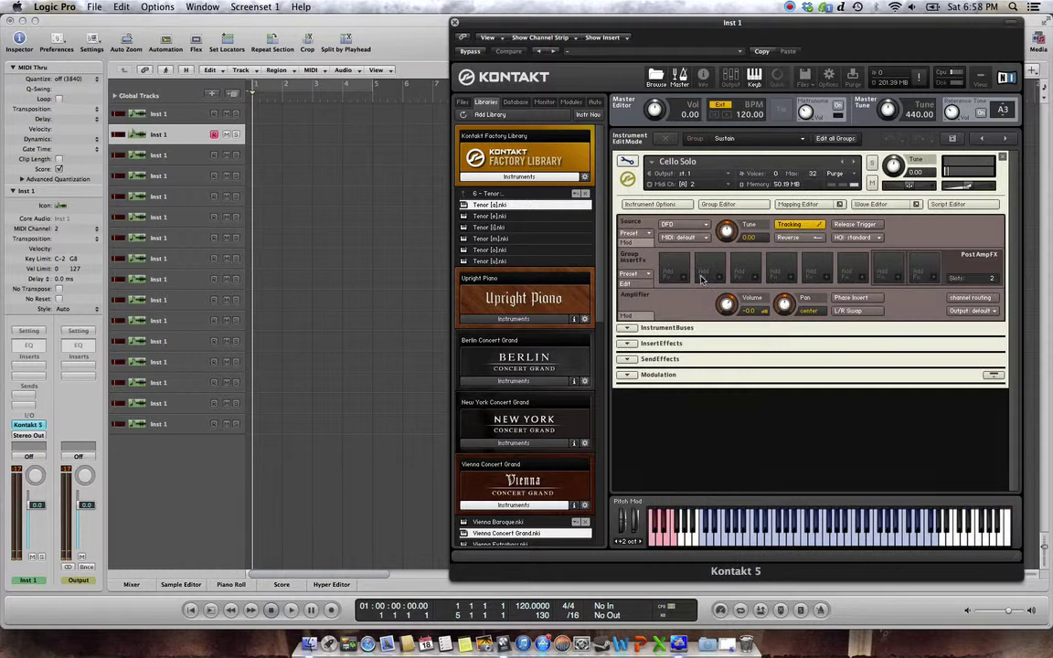
left_click(627, 163)
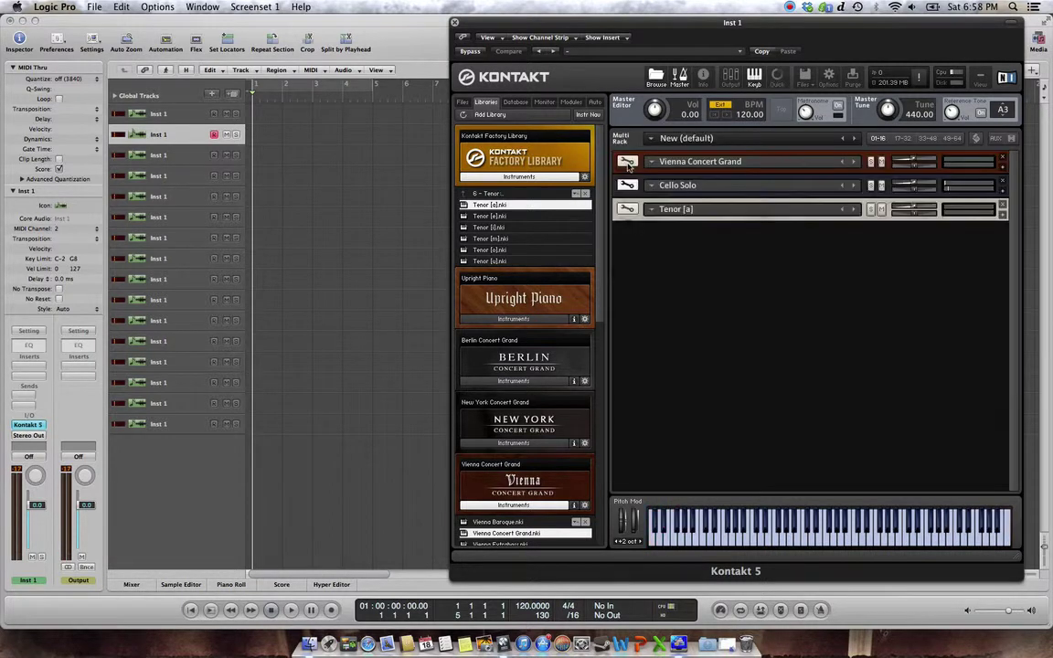
left_click(903, 157)
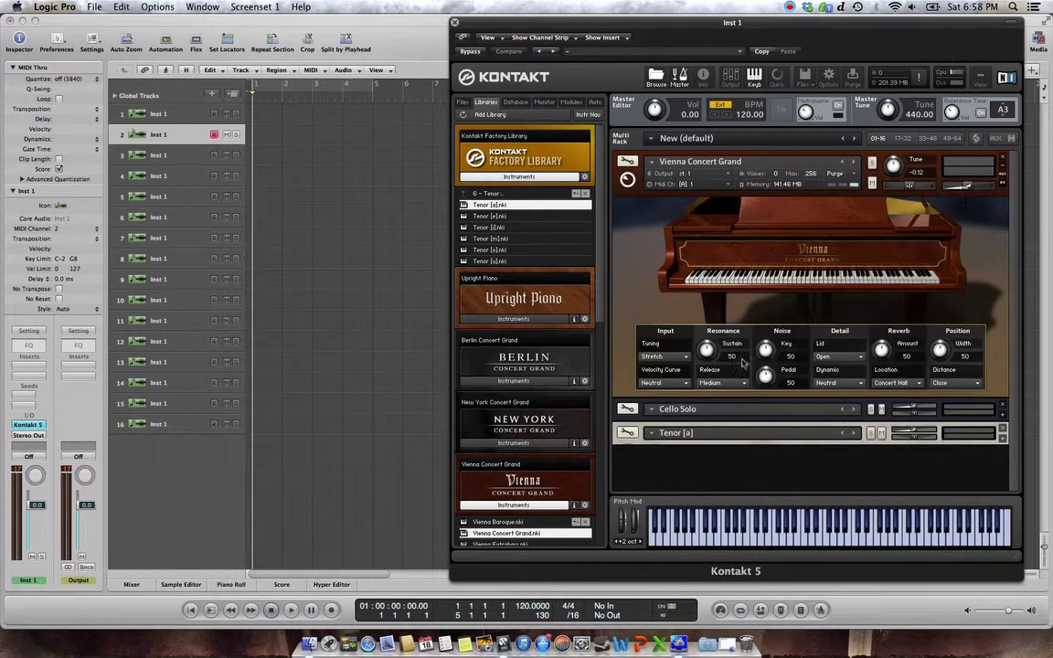
left_click(628, 163)
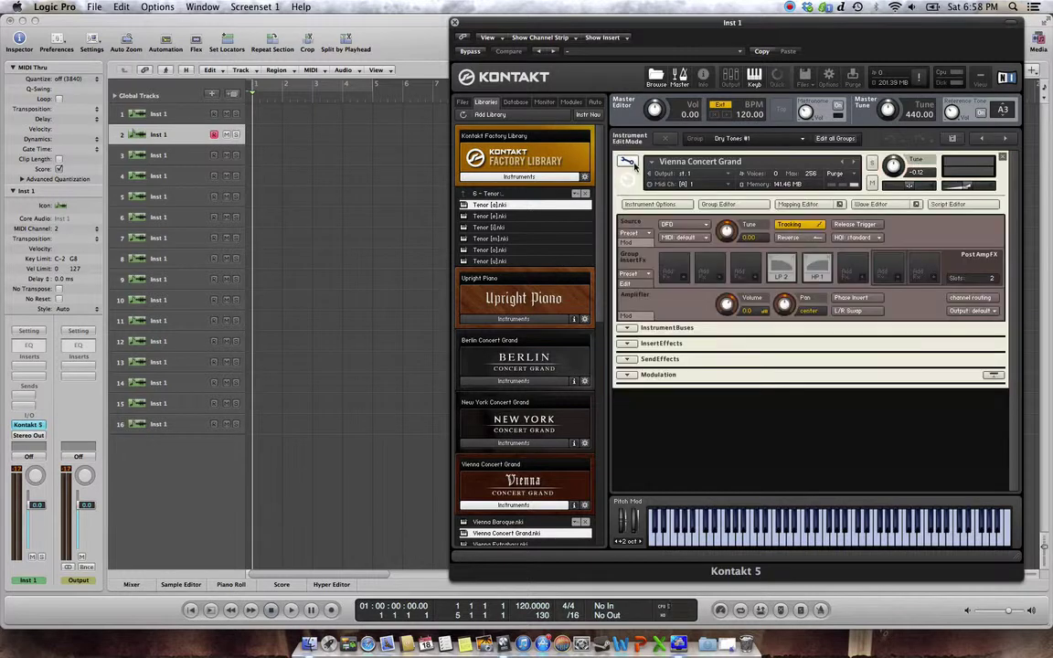
left_click(1000, 157)
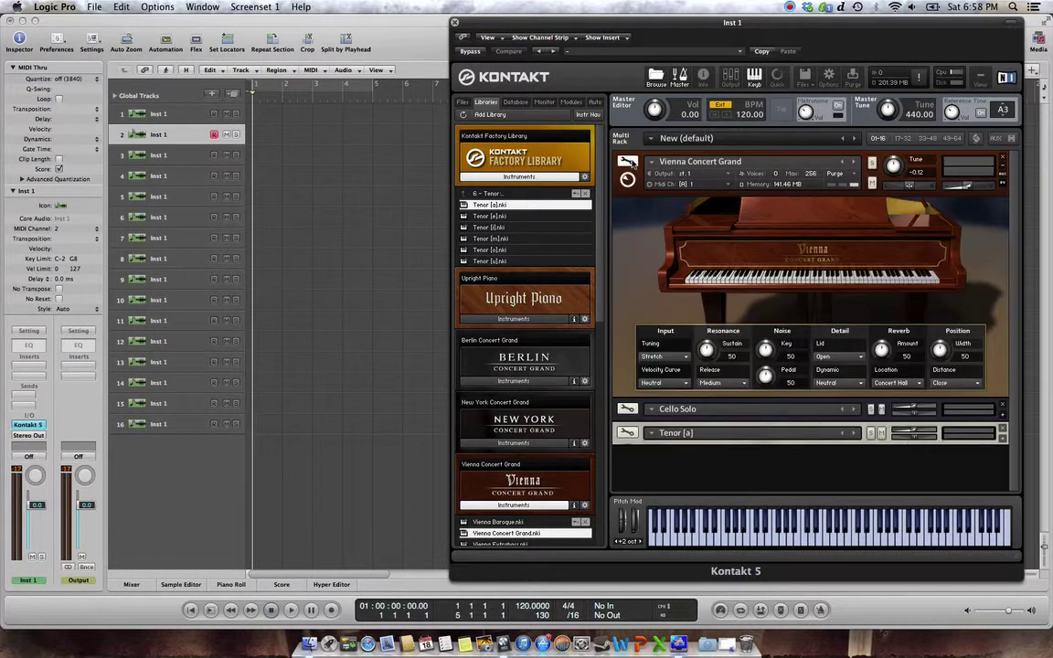
left_click(1000, 170)
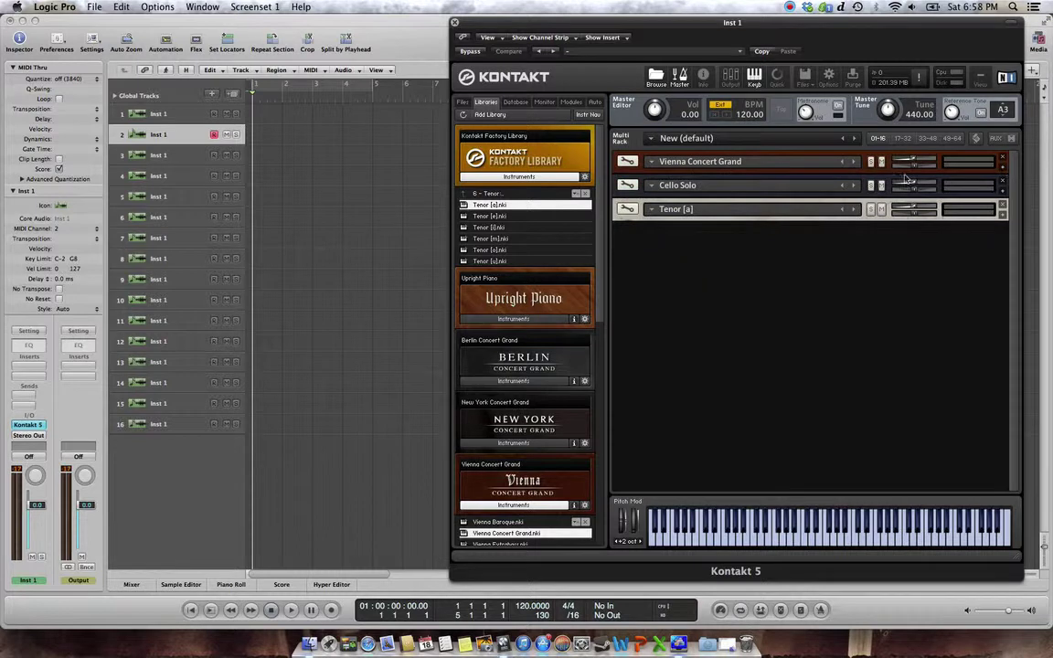
left_click(718, 188)
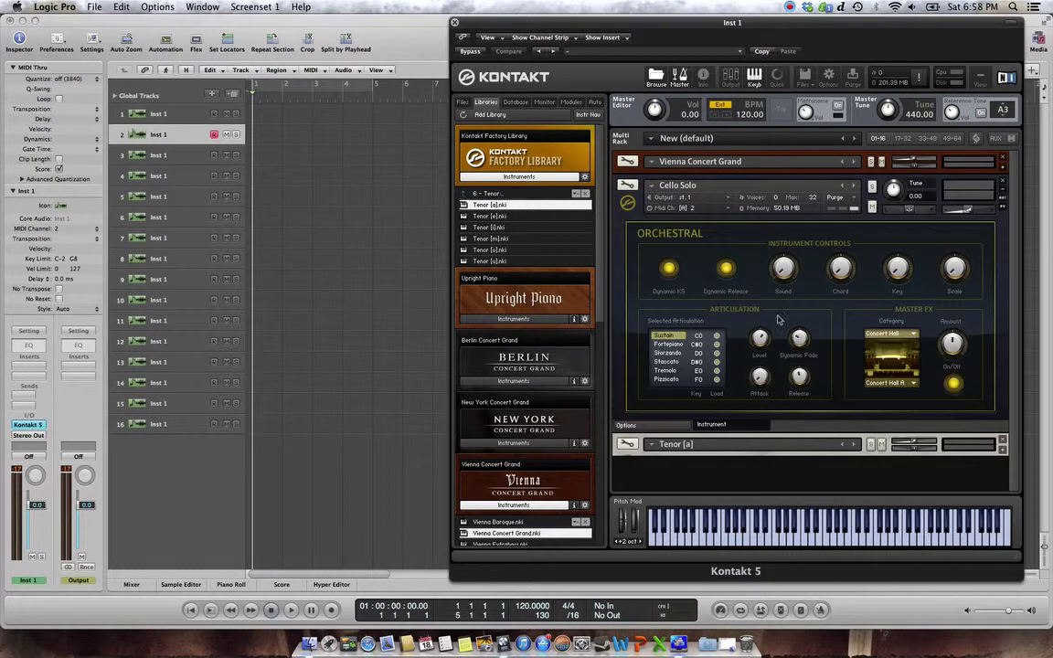
left_click(717, 346)
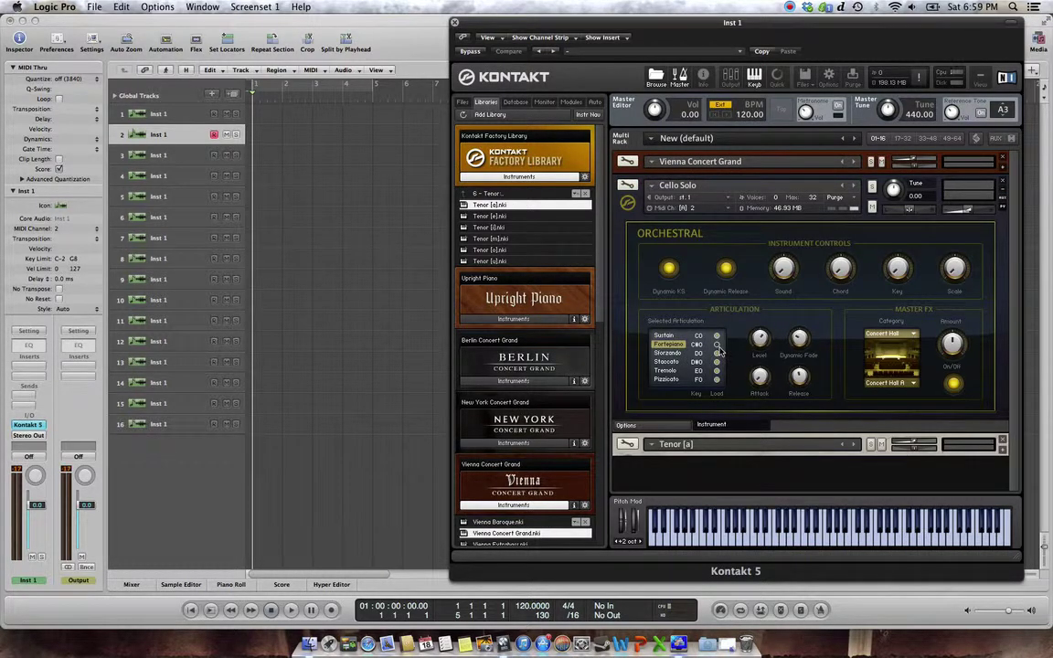
left_click(673, 336)
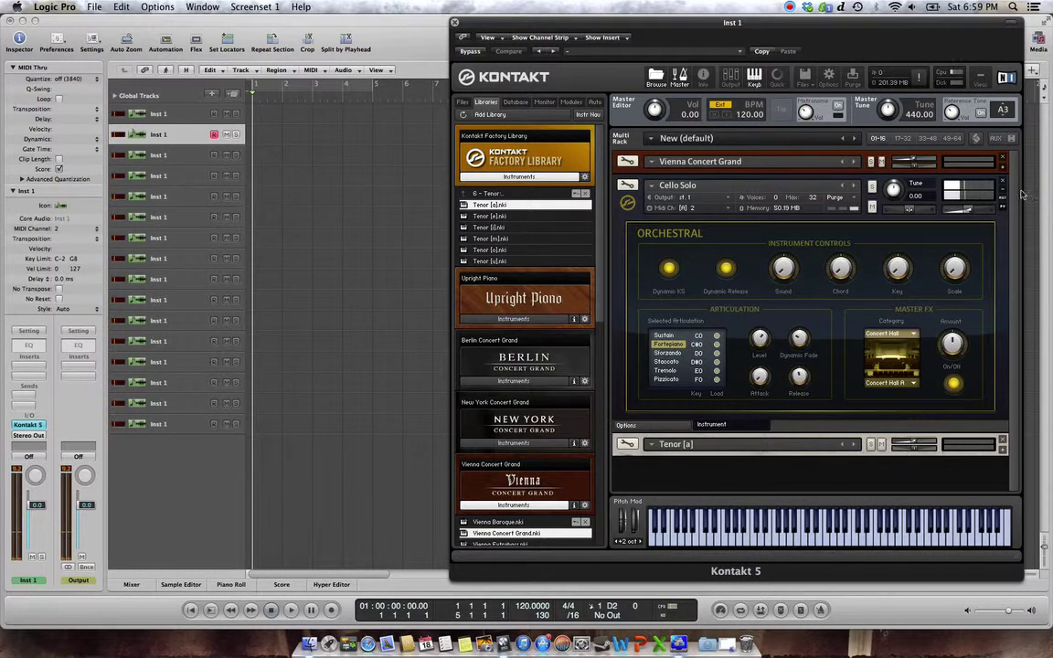
left_click(1003, 193)
left_click(639, 212)
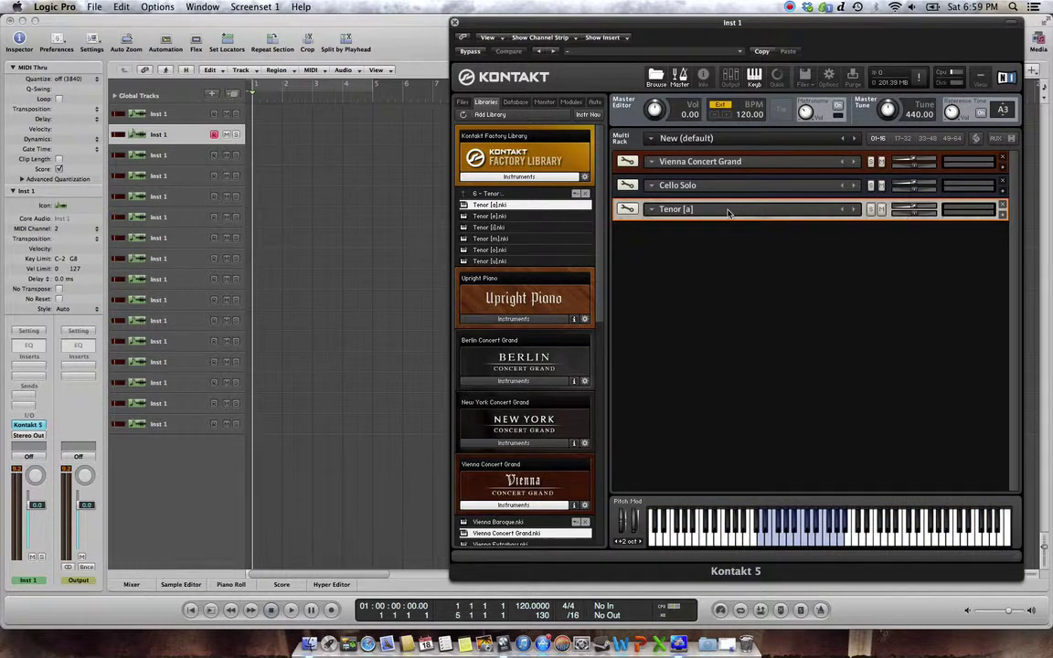
left_click(165, 155)
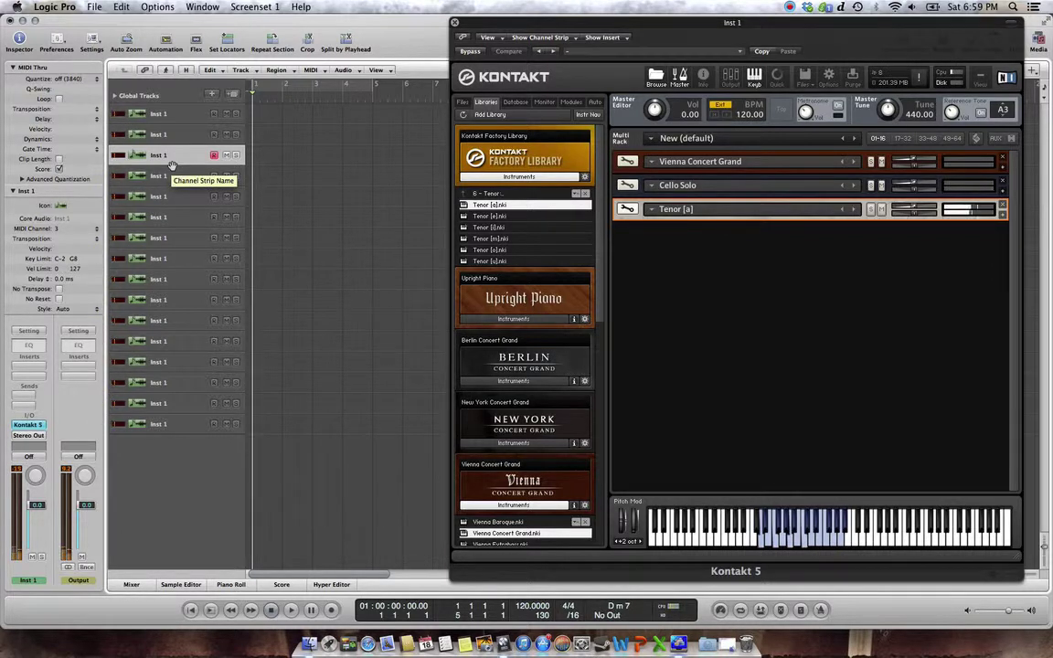
- Audition piano, cello and tenor on tracks 1–3, then show the mixer below the tracks
left_click(161, 113)
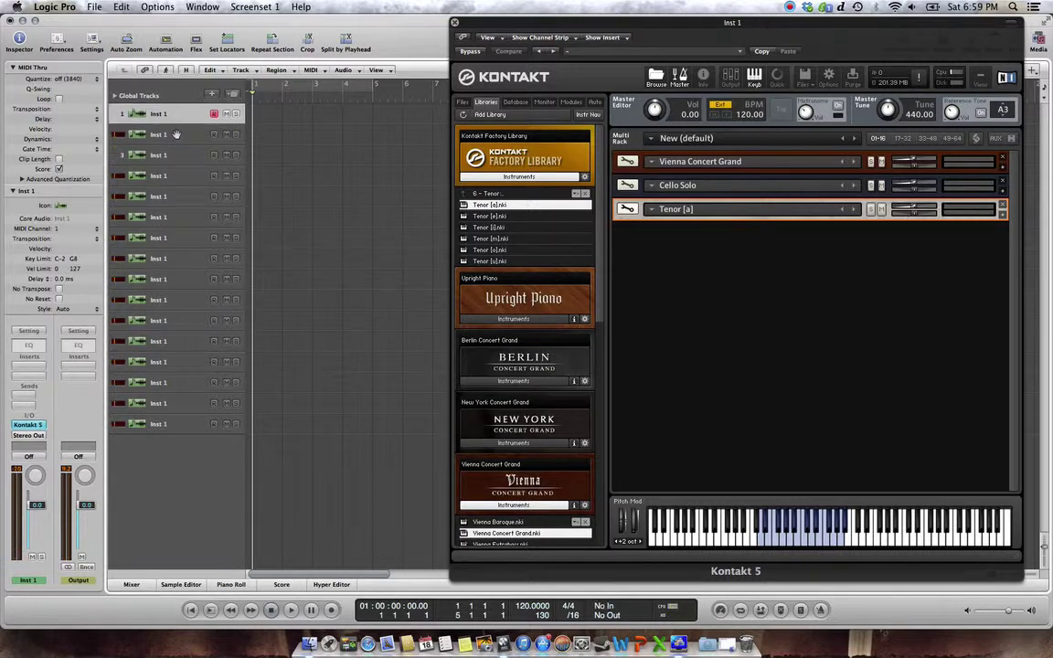
left_click(176, 137)
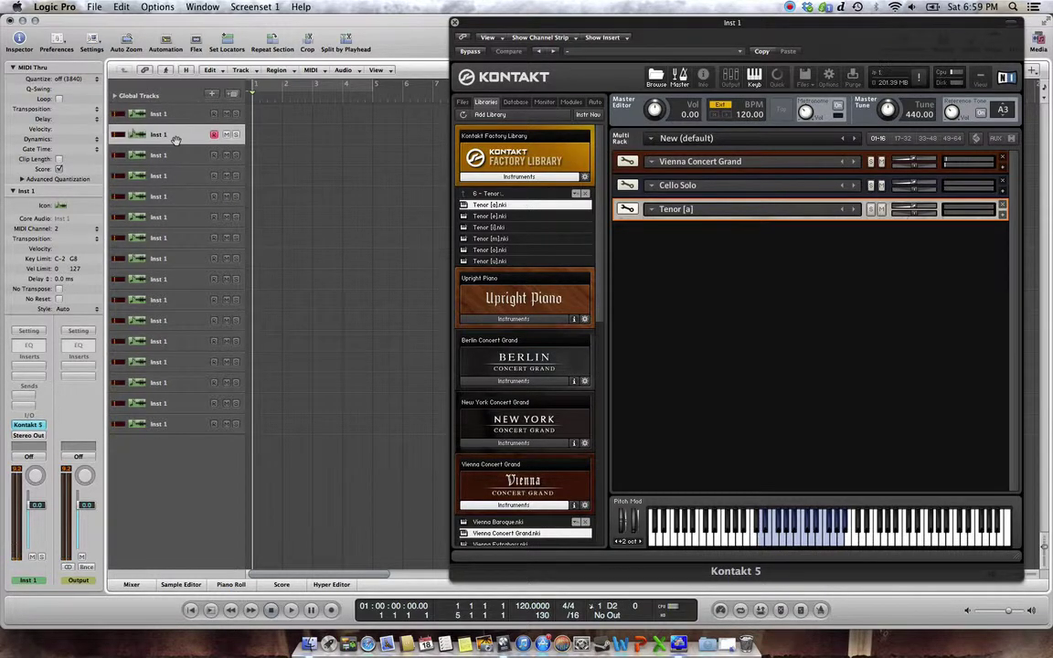
left_click(181, 157)
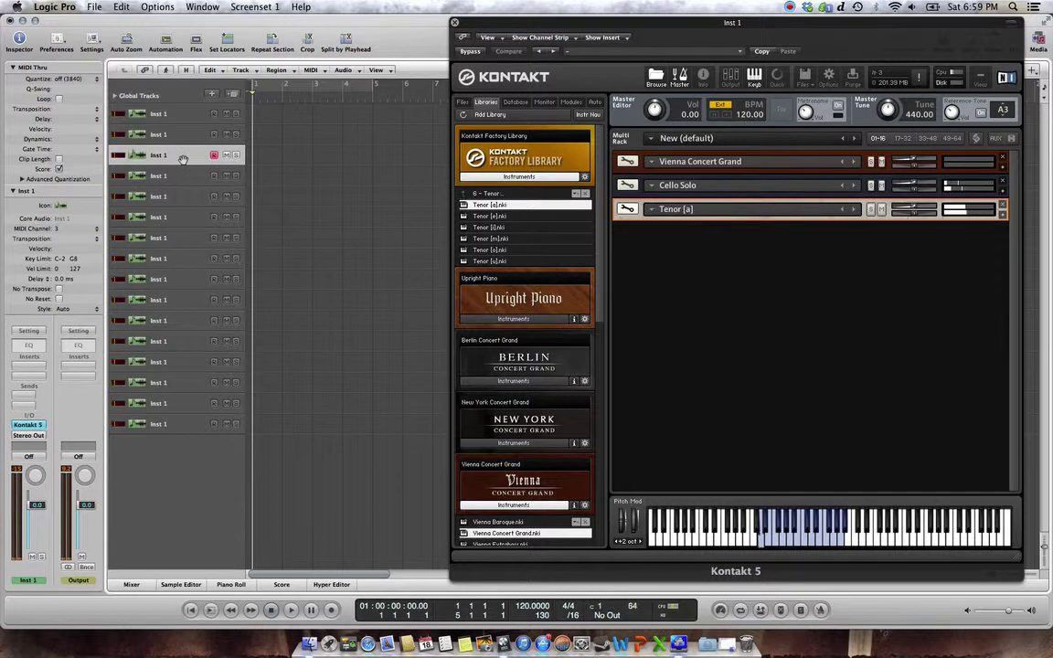
left_click(134, 584)
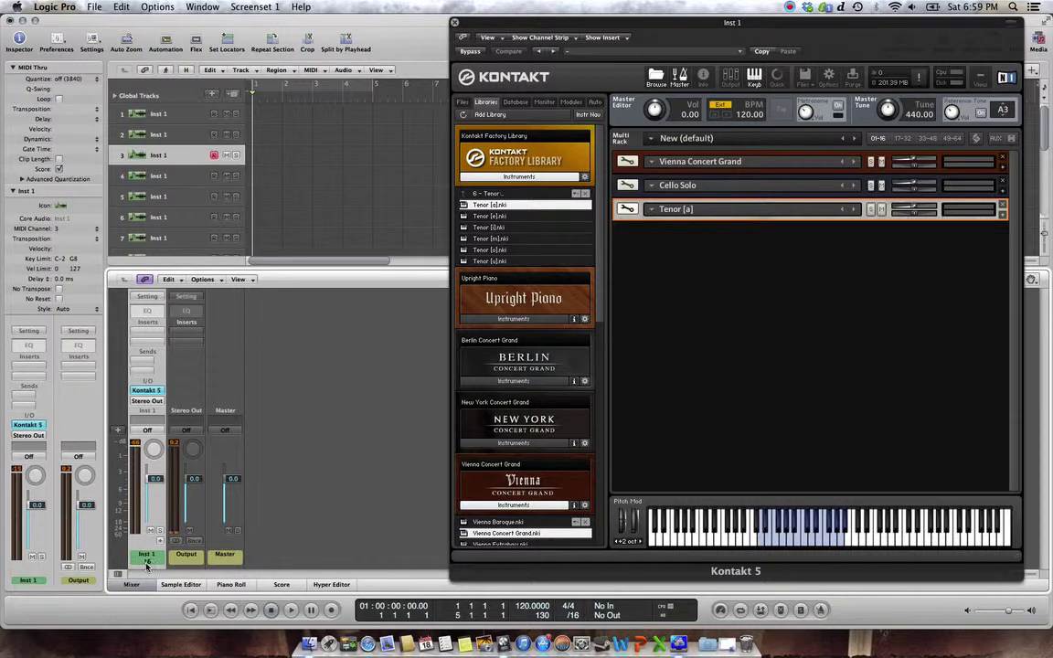
- Select tracks 1, 2 and 3 to check the piano, cello and tenor instruments
left_click(158, 113)
left_click(175, 135)
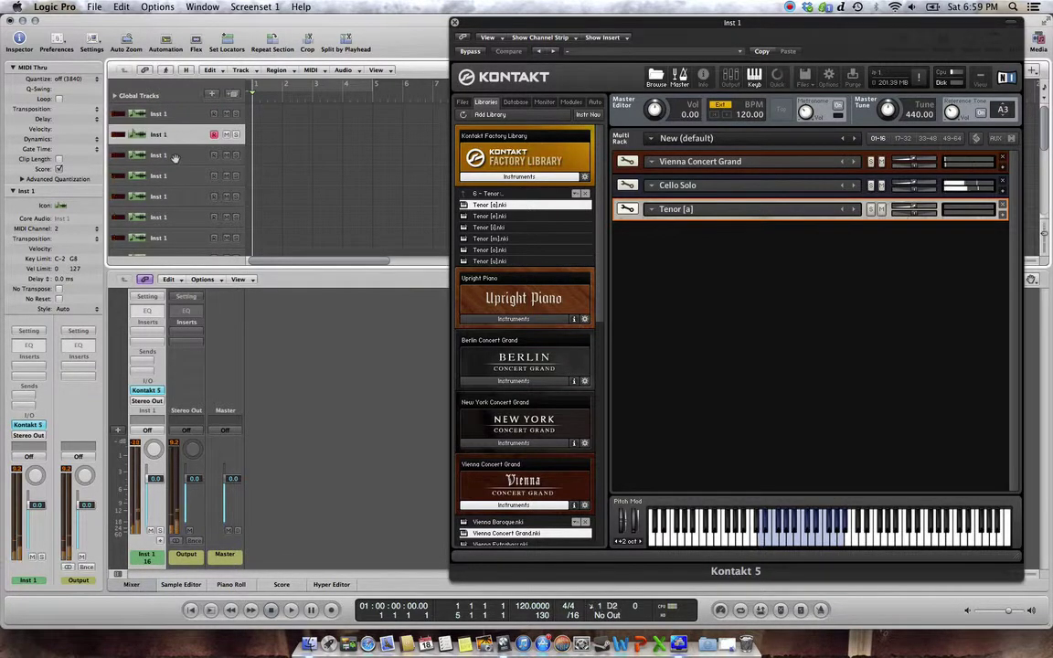
left_click(175, 157)
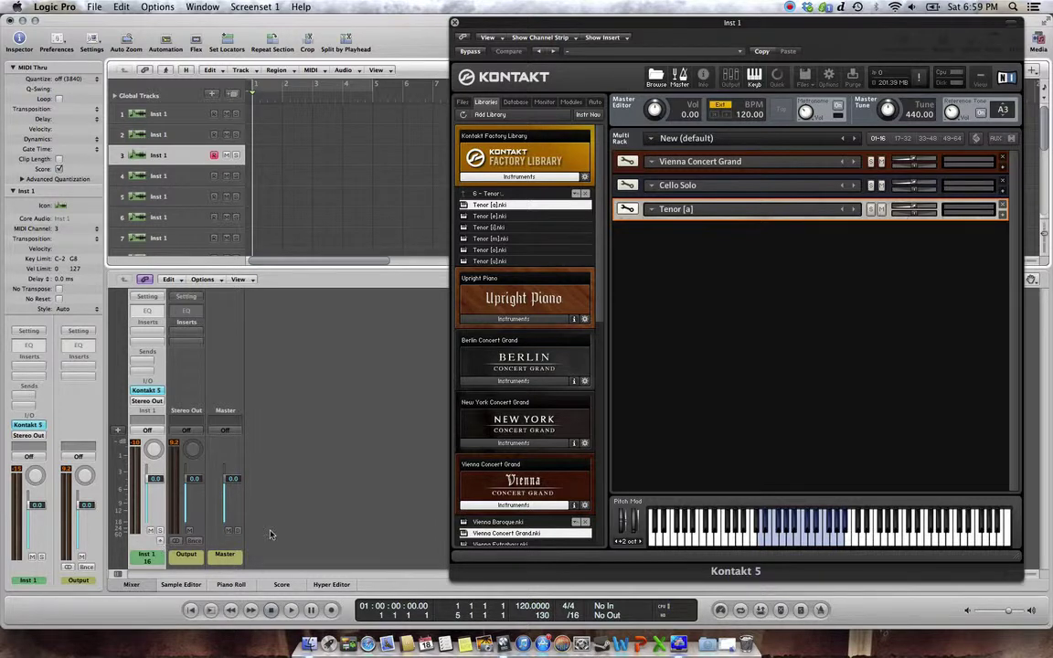
- Add Aux 1 and Aux 2 for Kontakt's outputs, then select track 1 and Aux 1
left_click(161, 542)
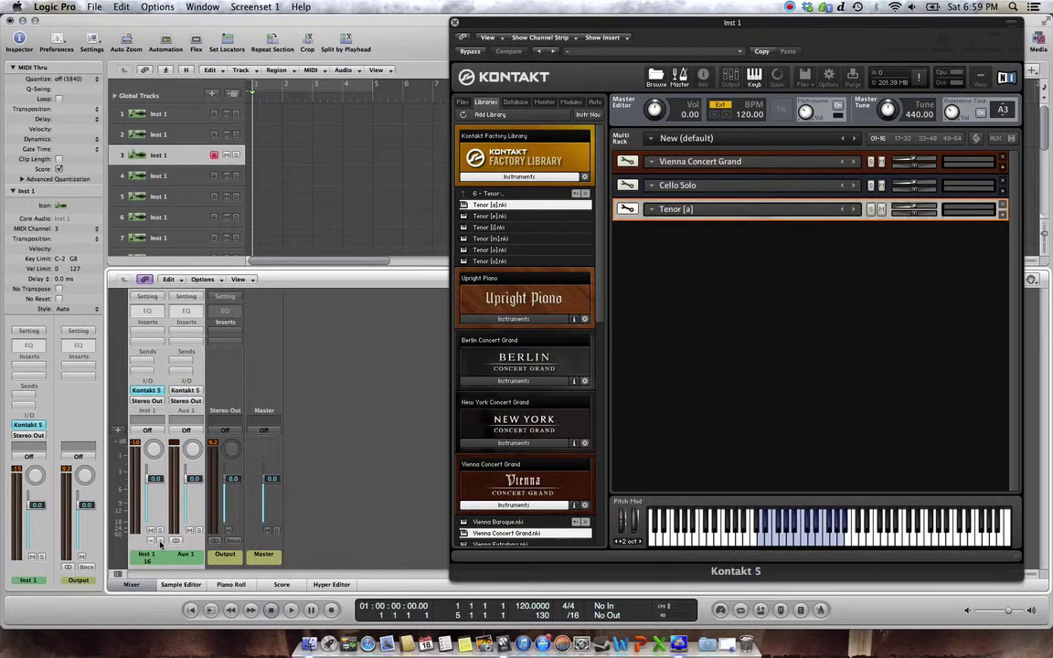
left_click(160, 543)
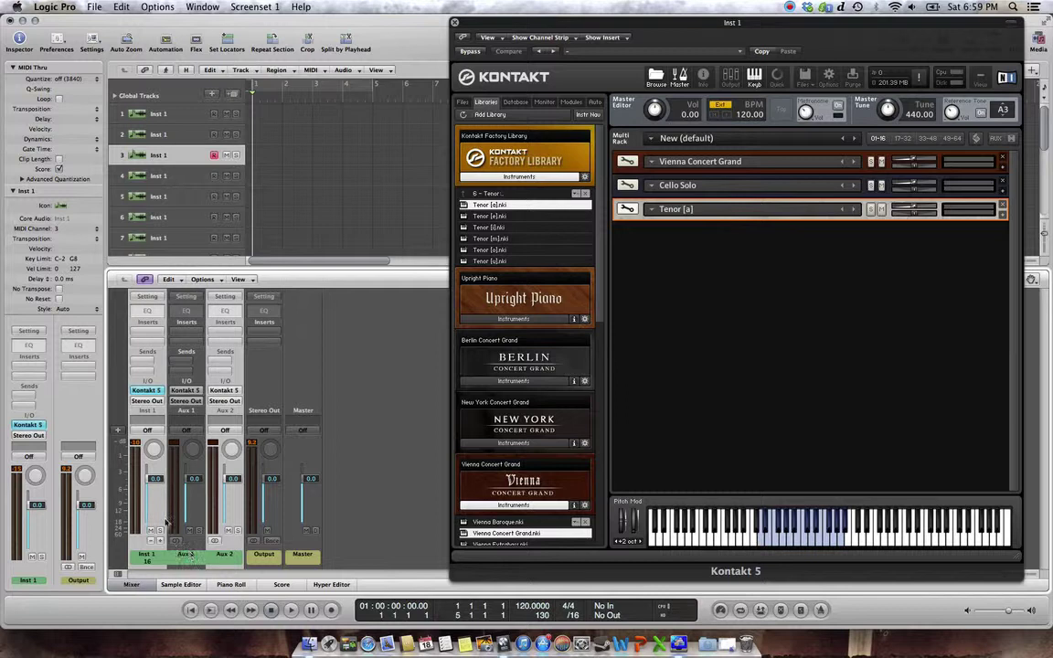
left_click(170, 114)
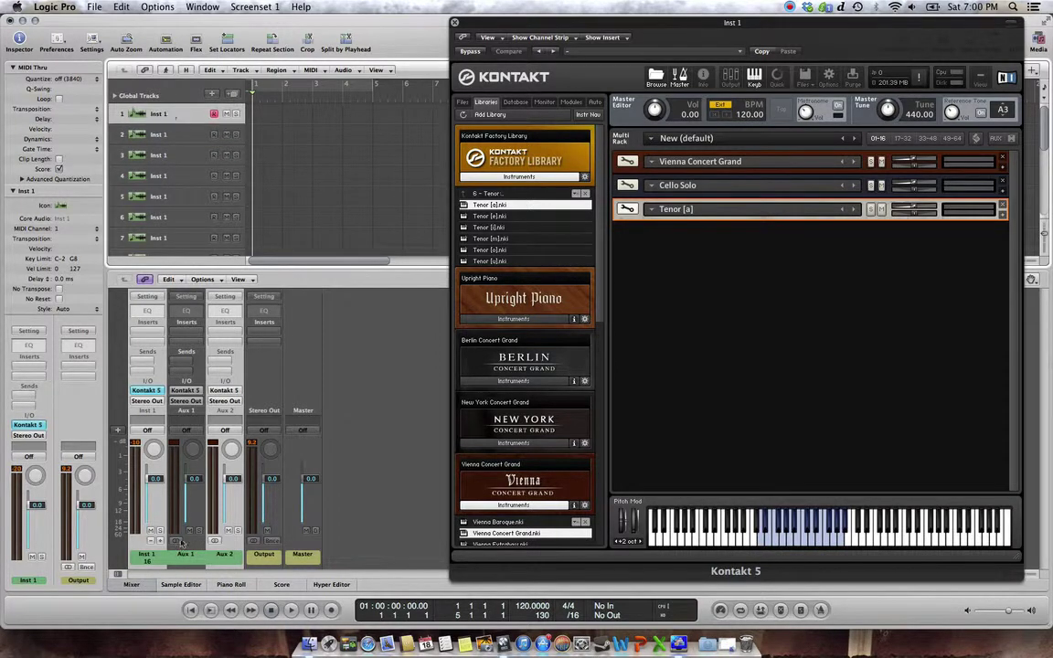
left_click(171, 496)
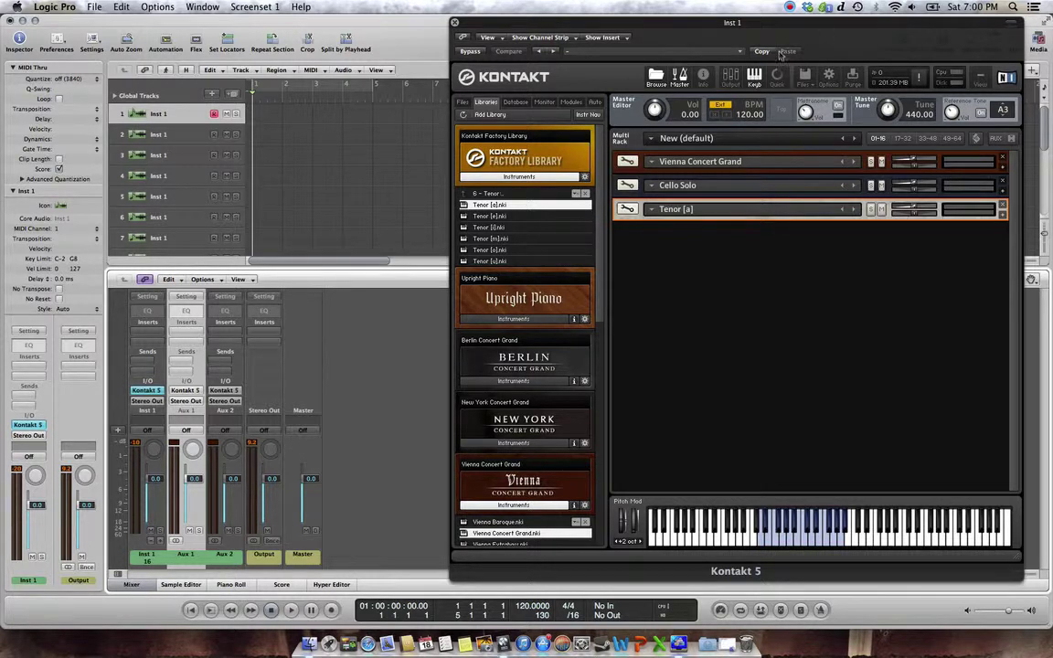
- Clear Kontakt's output section and create one output channel per loaded instrument via Batch functions
left_click(730, 80)
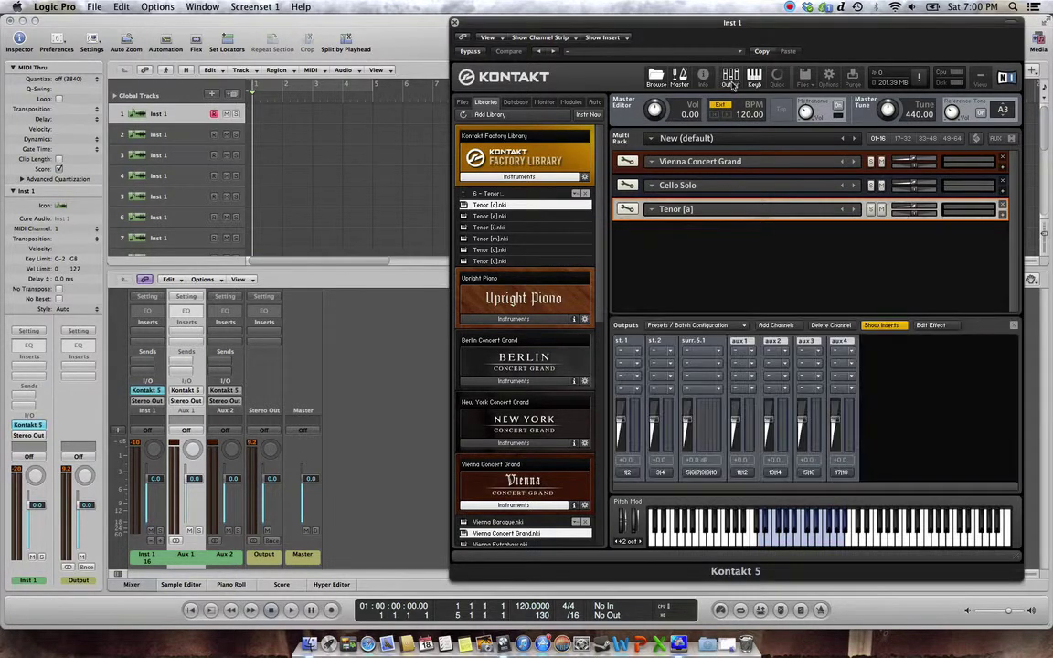
left_click(725, 327)
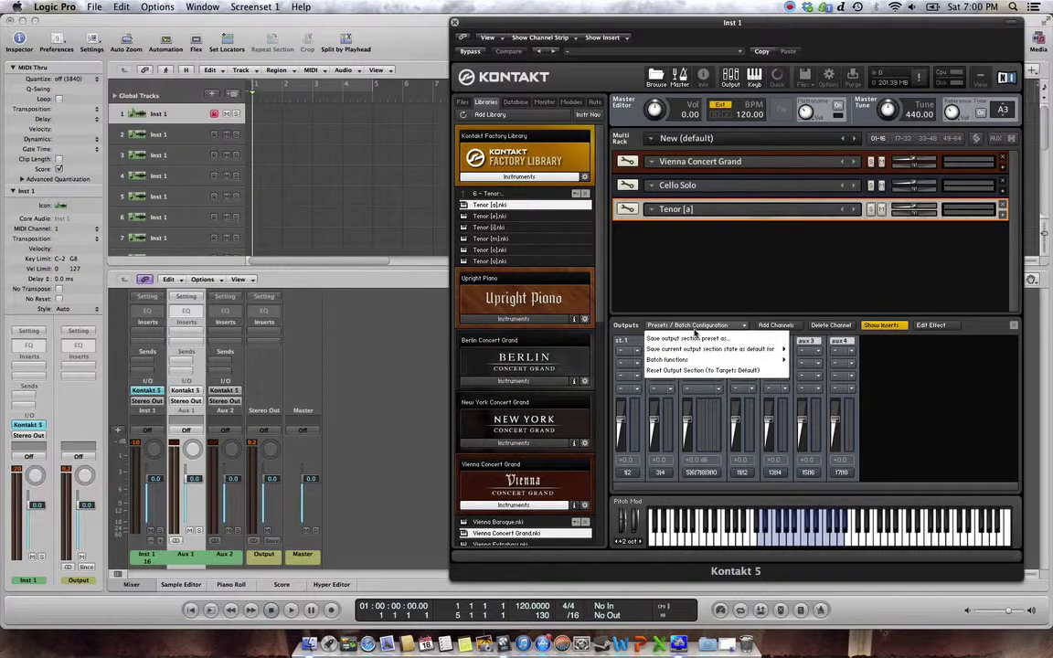
mouse_move(749, 353)
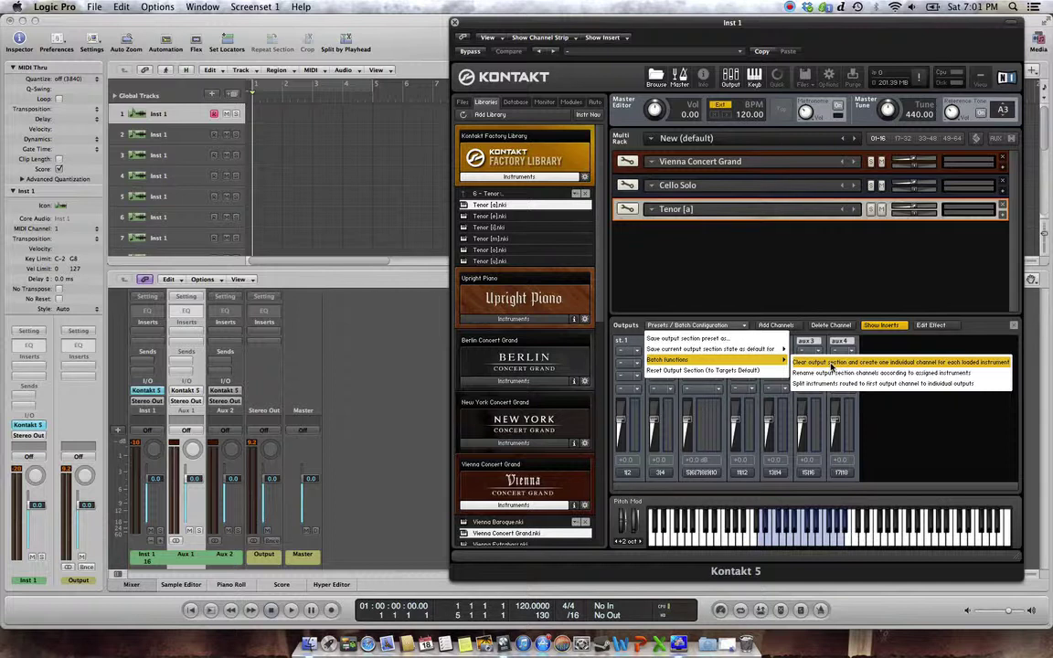
left_click(831, 363)
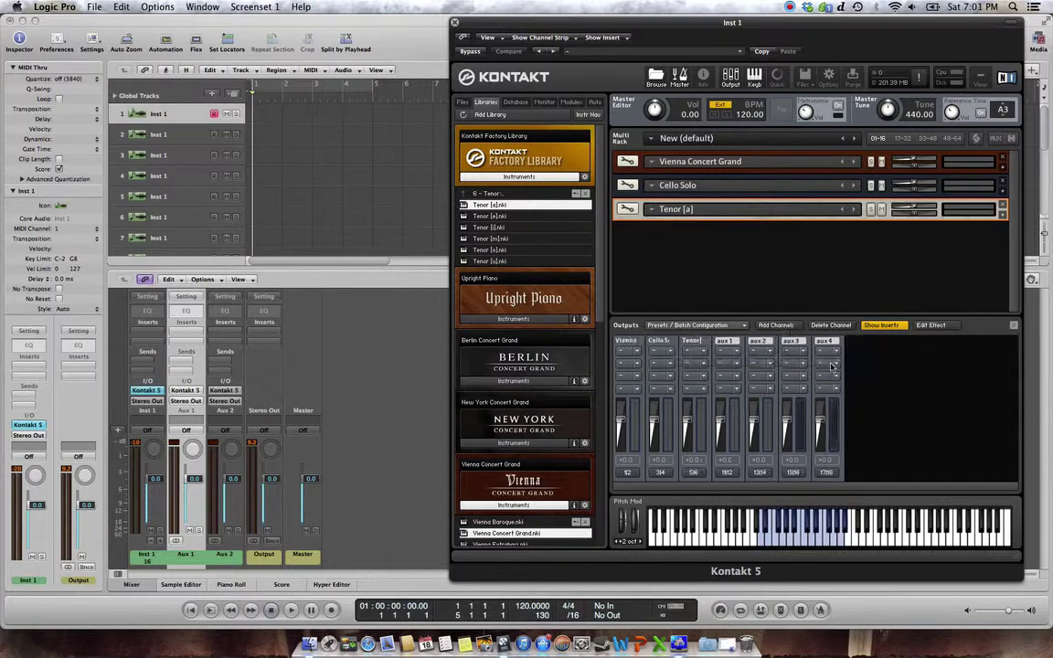
left_click(509, 197)
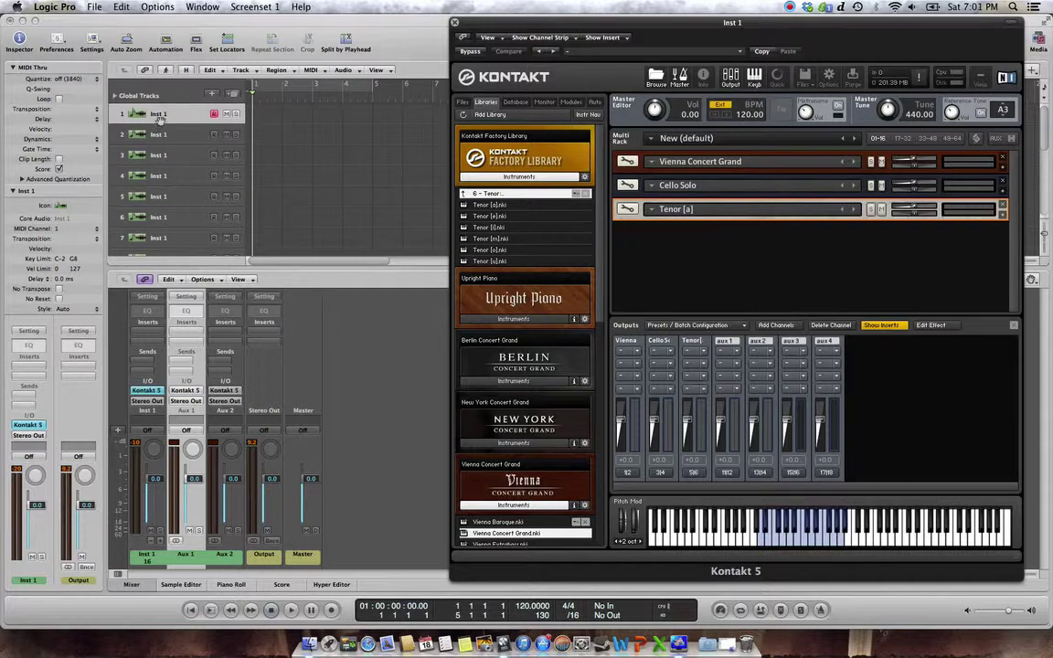
- Set a cycle over bars 1–5 and set quantize to 1/8-Note
left_click_drag(257, 87, 313, 86)
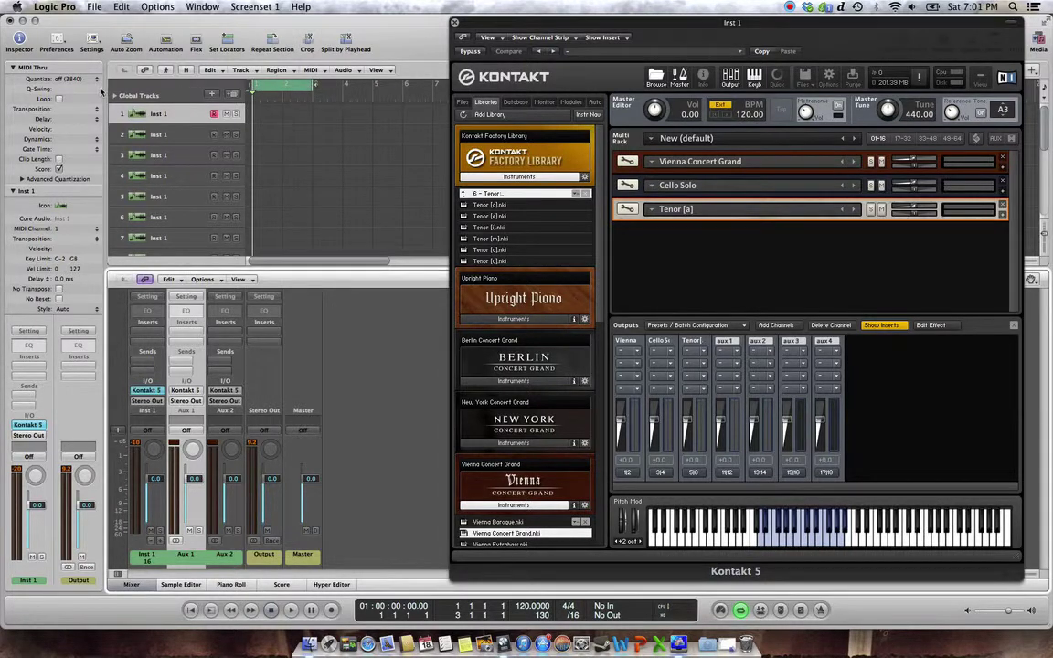
left_click(69, 78)
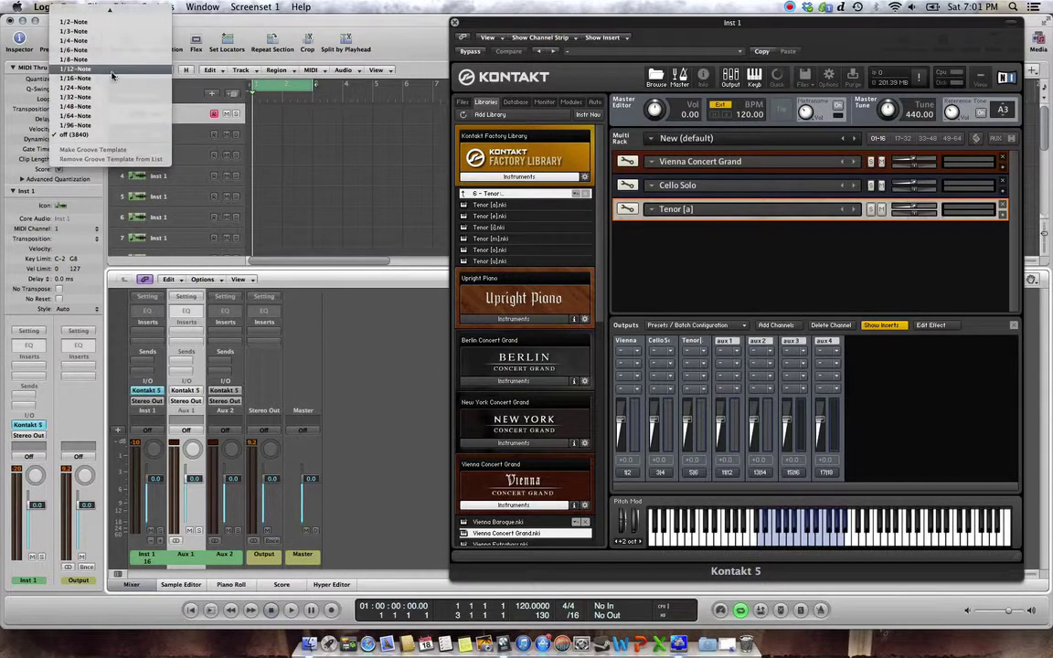
left_click(95, 59)
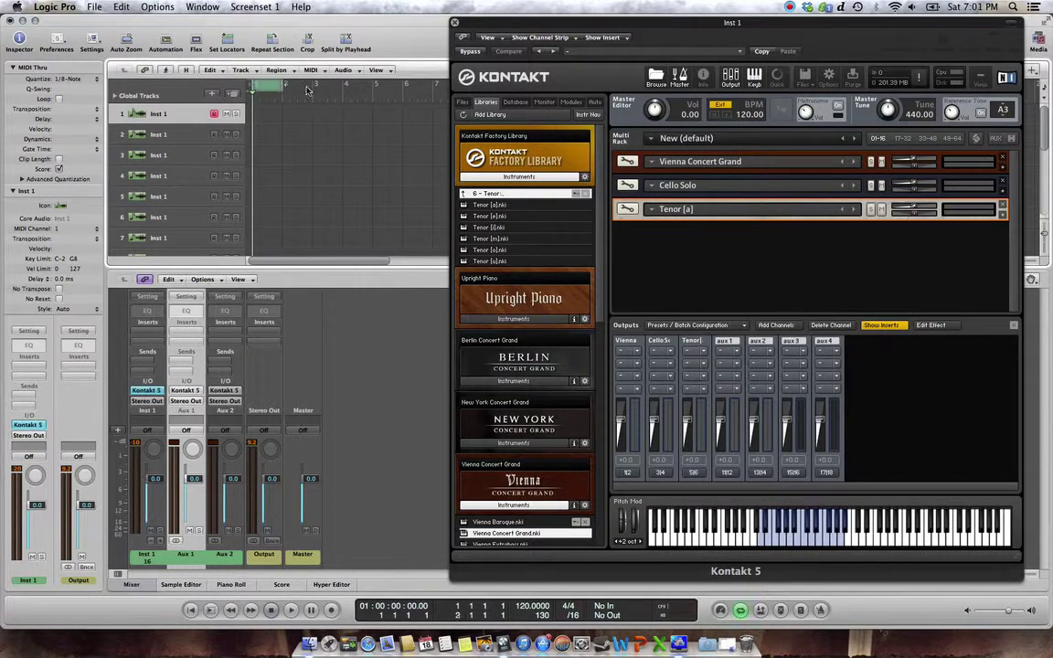
left_click_drag(256, 85, 369, 95)
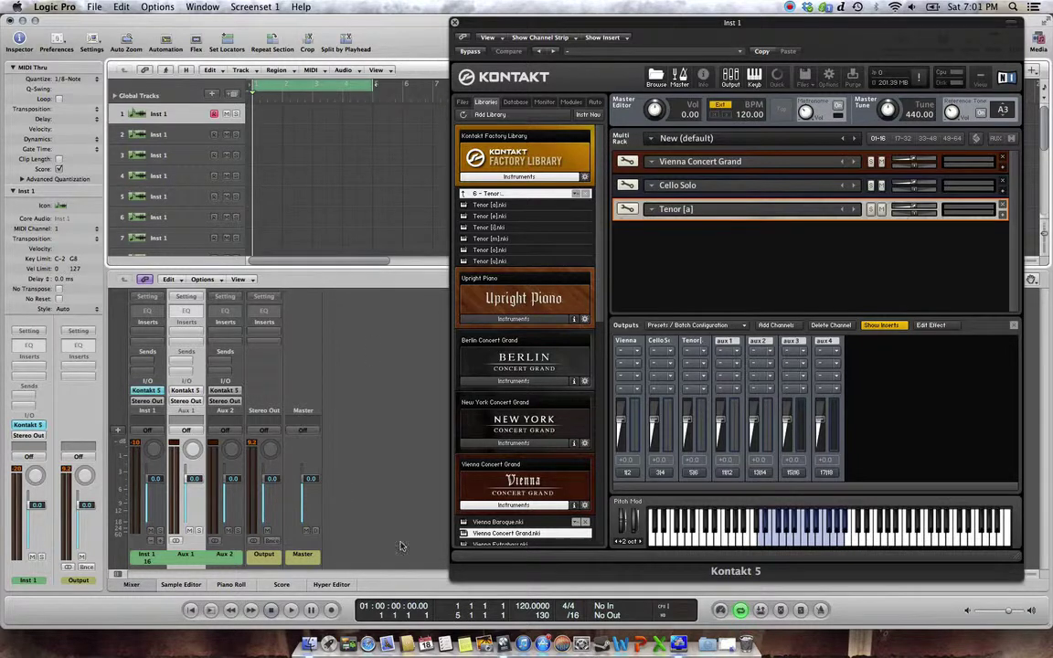
- Change the project tempo to 105 and begin recording the piano part on track 1
double_click(532, 605)
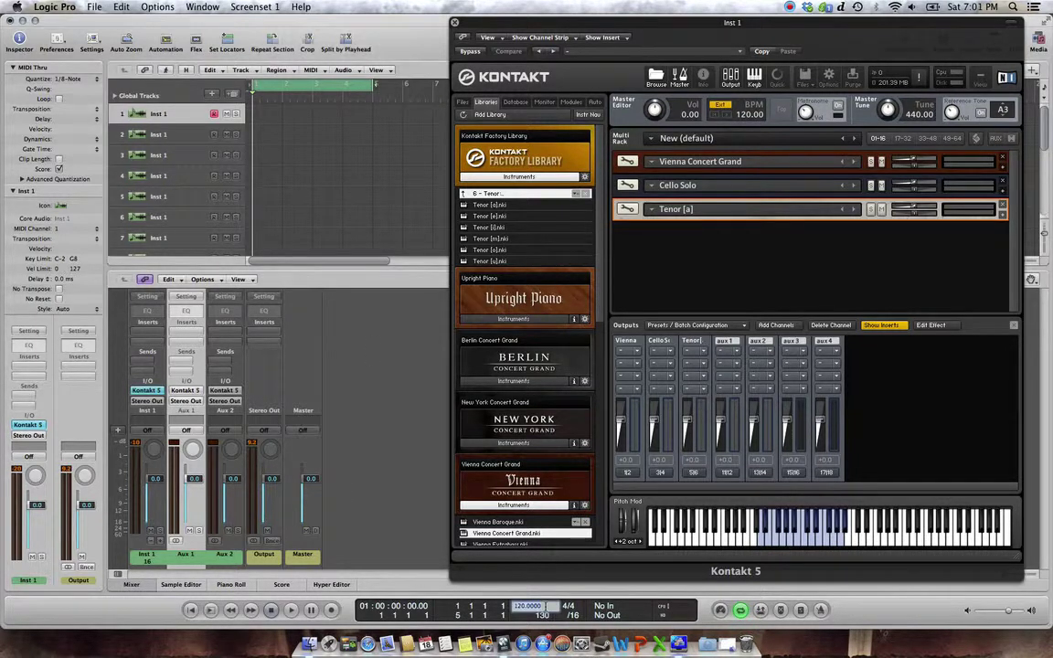
type("105")
key("Return")
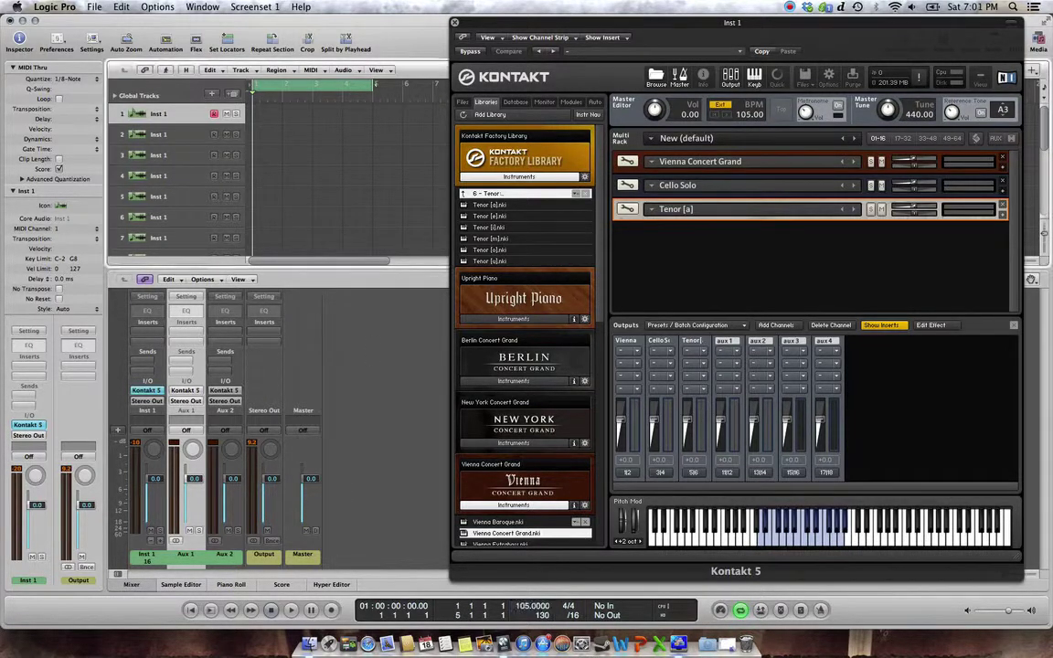
left_click(331, 611)
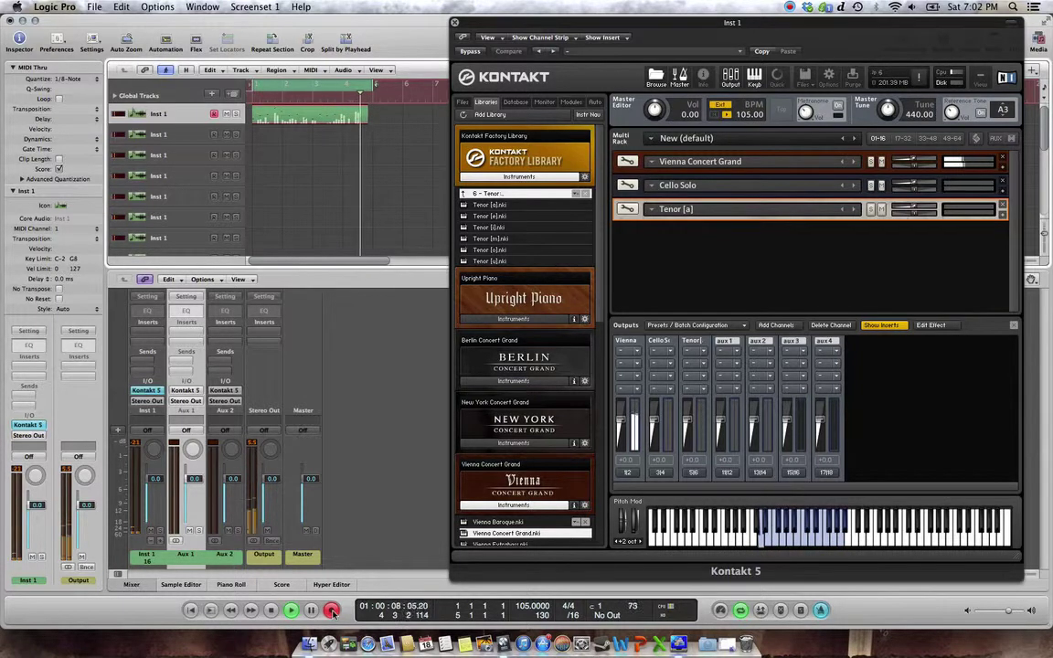
- Record the piano part on track 1 over bars 1–5, then turn the metronome off
left_click(331, 610)
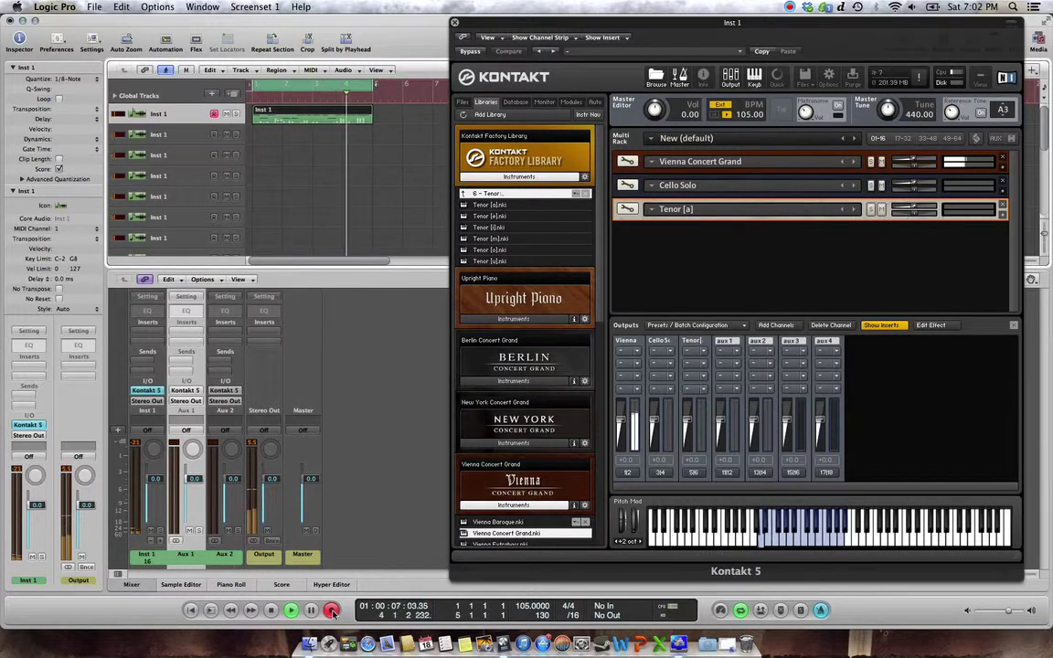
left_click(820, 609)
- Record the cello part on track 2, then arm track 3 for the choir
left_click(182, 137)
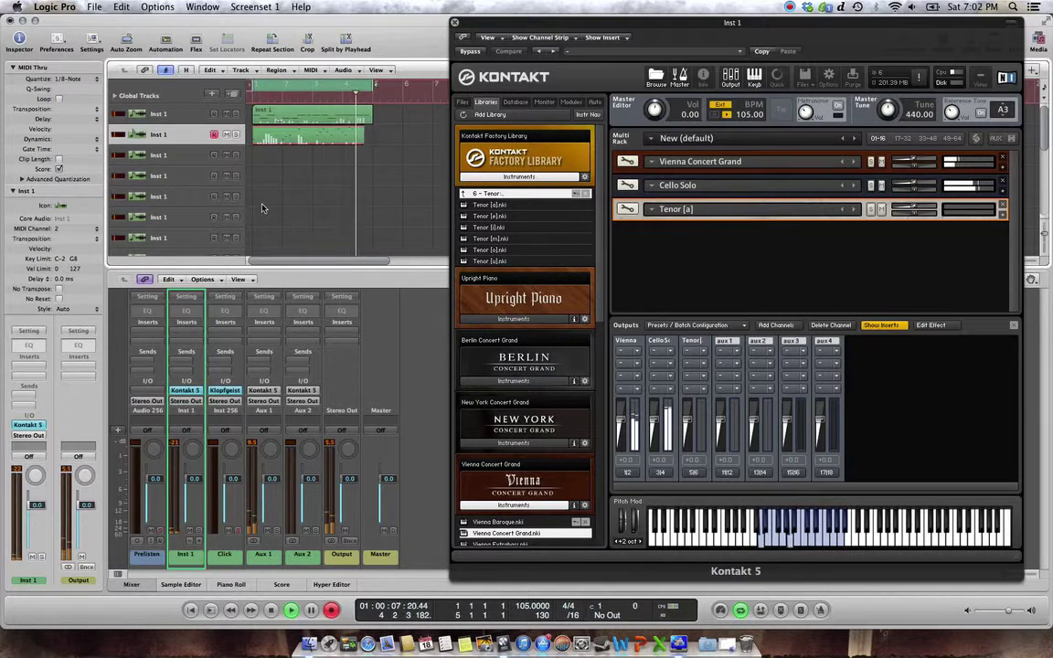
left_click(186, 157)
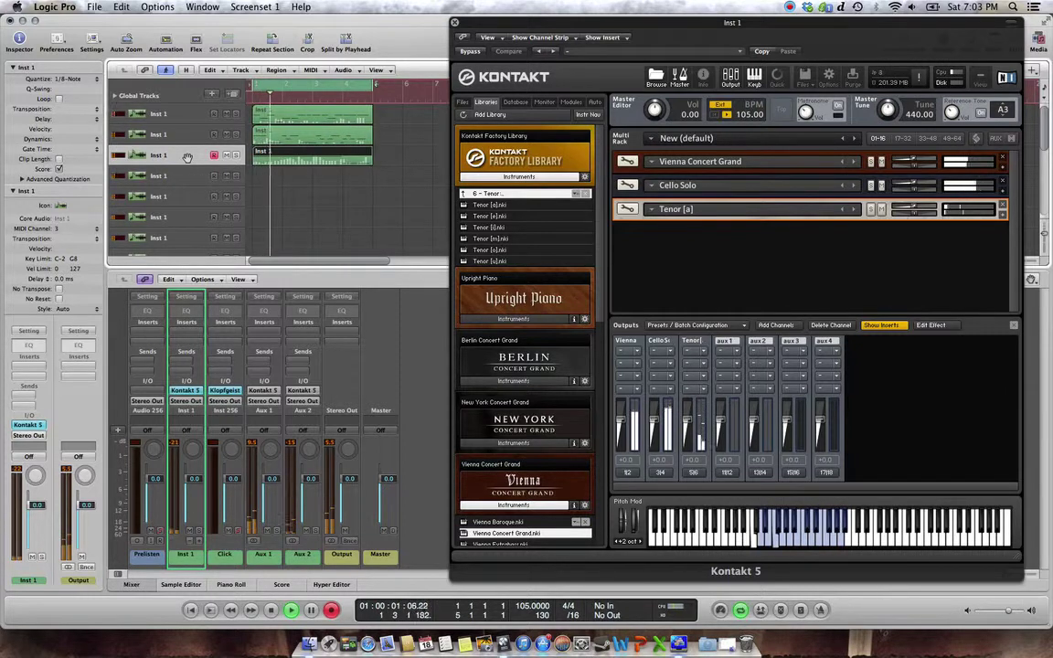
- Finish the tenor choir take on track 3 and stop recording while playback continues
left_click(291, 611)
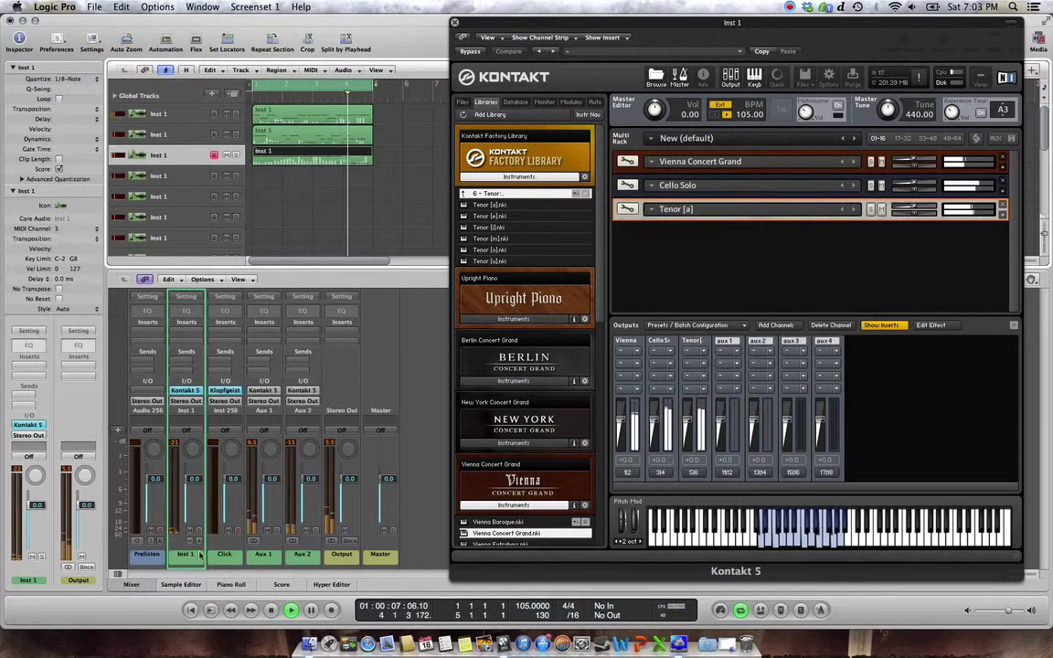
- Pan Aux 1 to -25, lower Aux 2 and set Inst 1 to +0.5 during playback, then select the Click strip
key("Return")
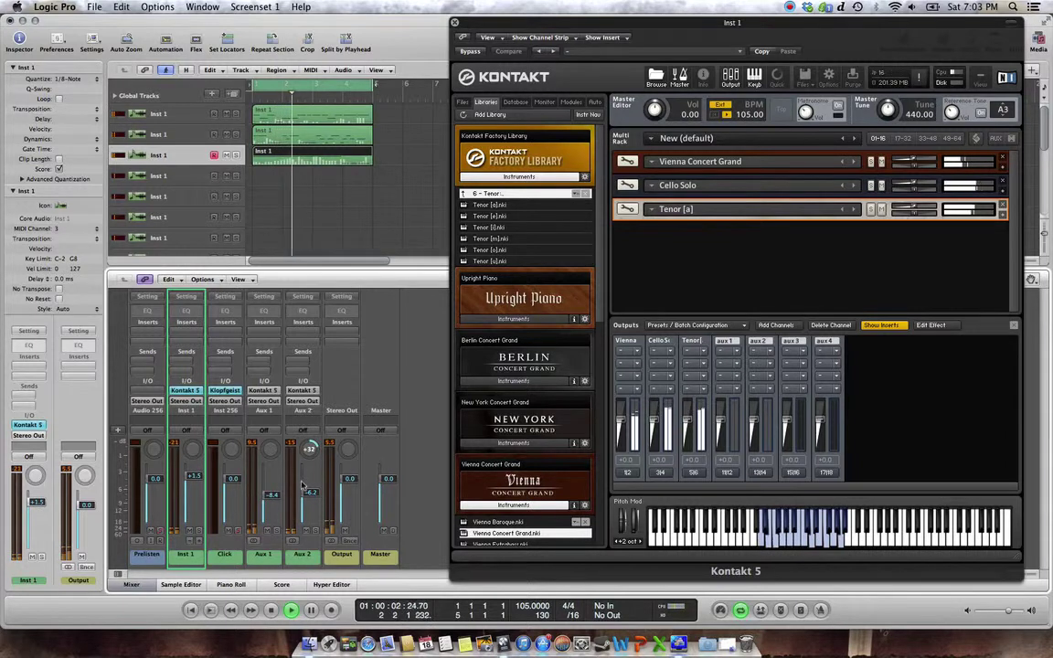
left_click_drag(270, 448, 270, 462)
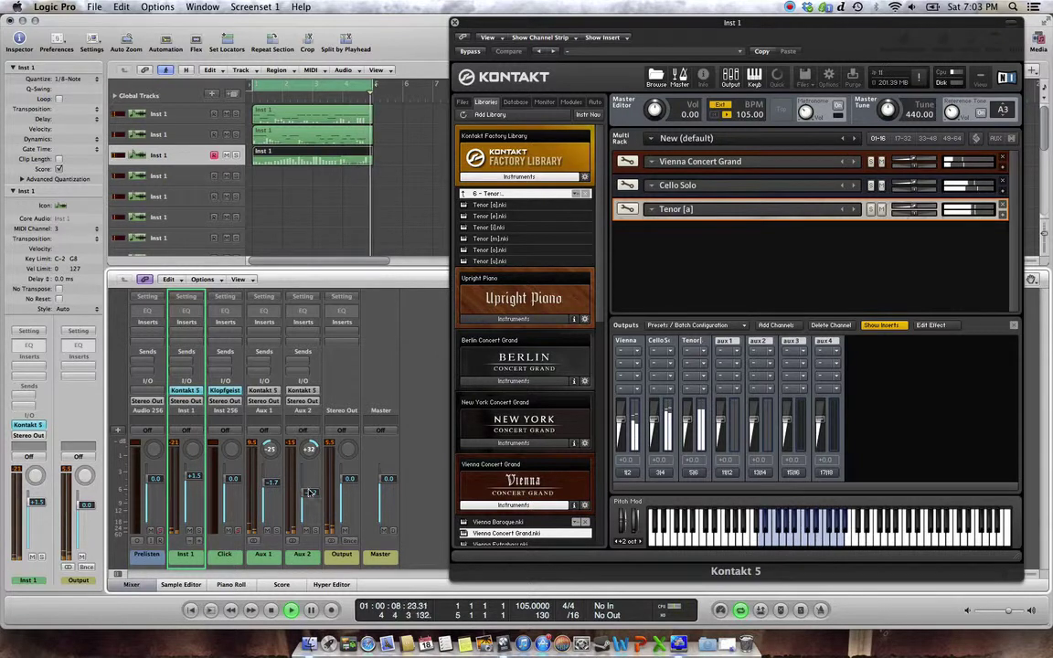
left_click_drag(311, 492, 310, 495)
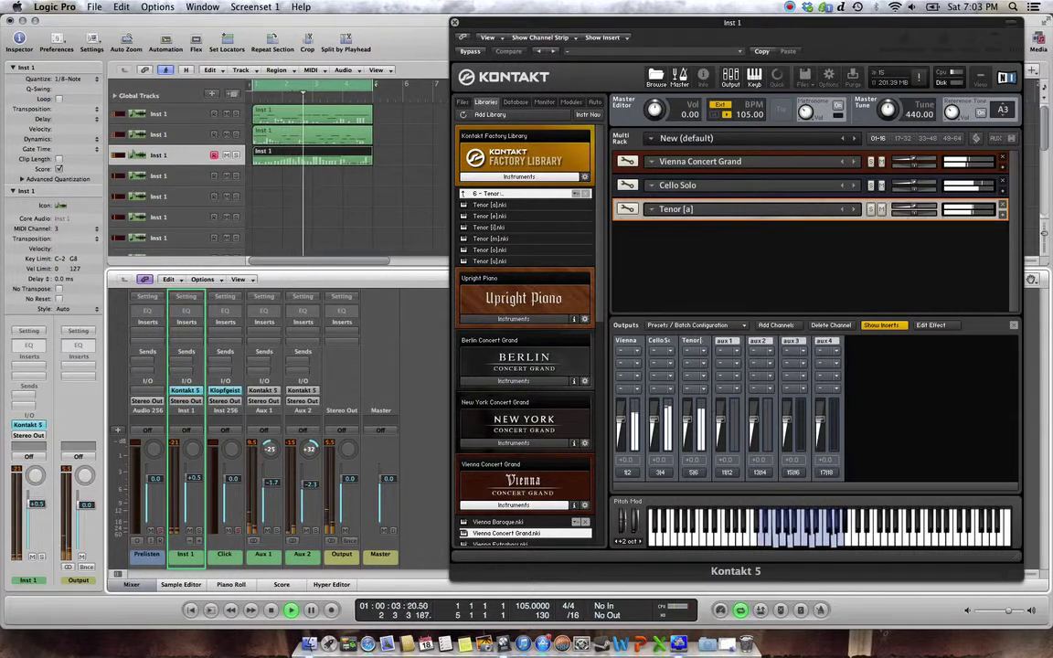
left_click_drag(194, 477, 198, 486)
key("space")
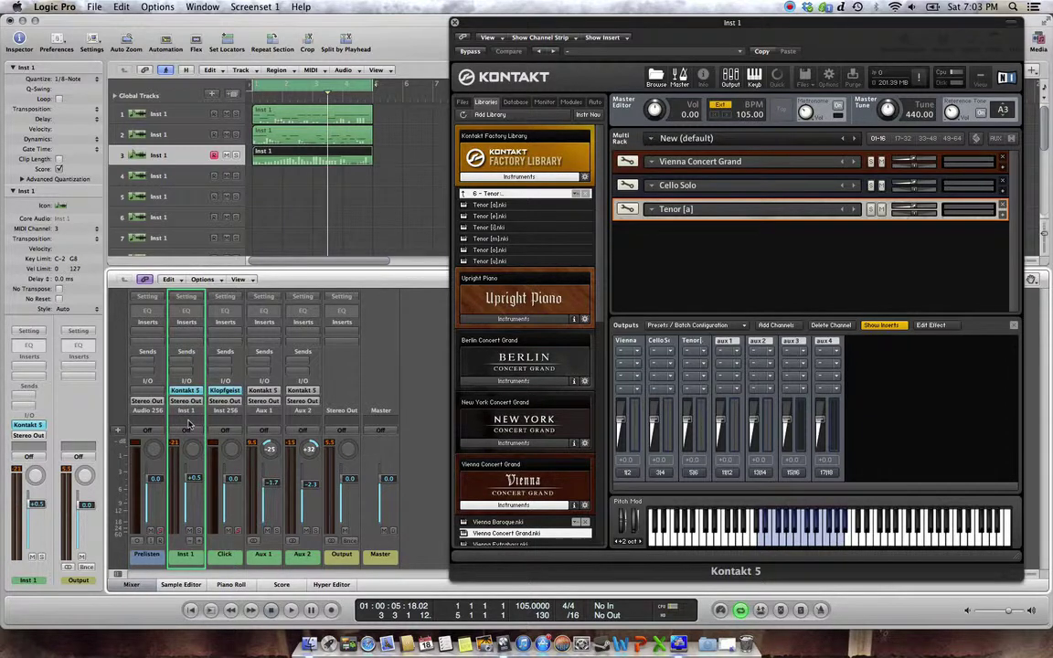
left_click(231, 548)
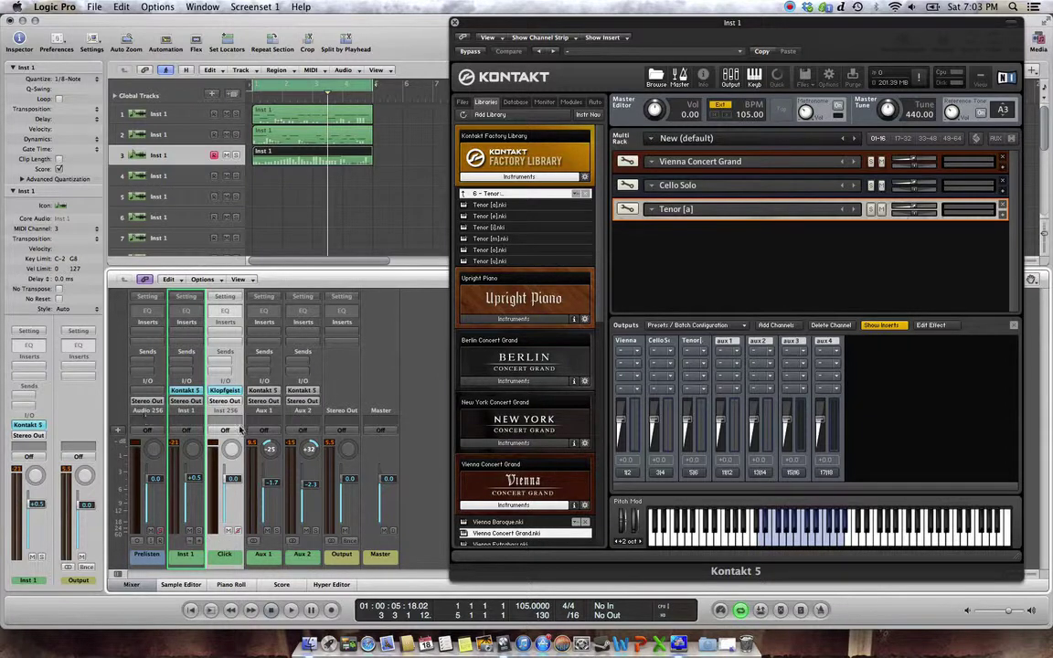
- Delete the Click (Klopfgeist) channel strip, confirming the warning
key("Delete")
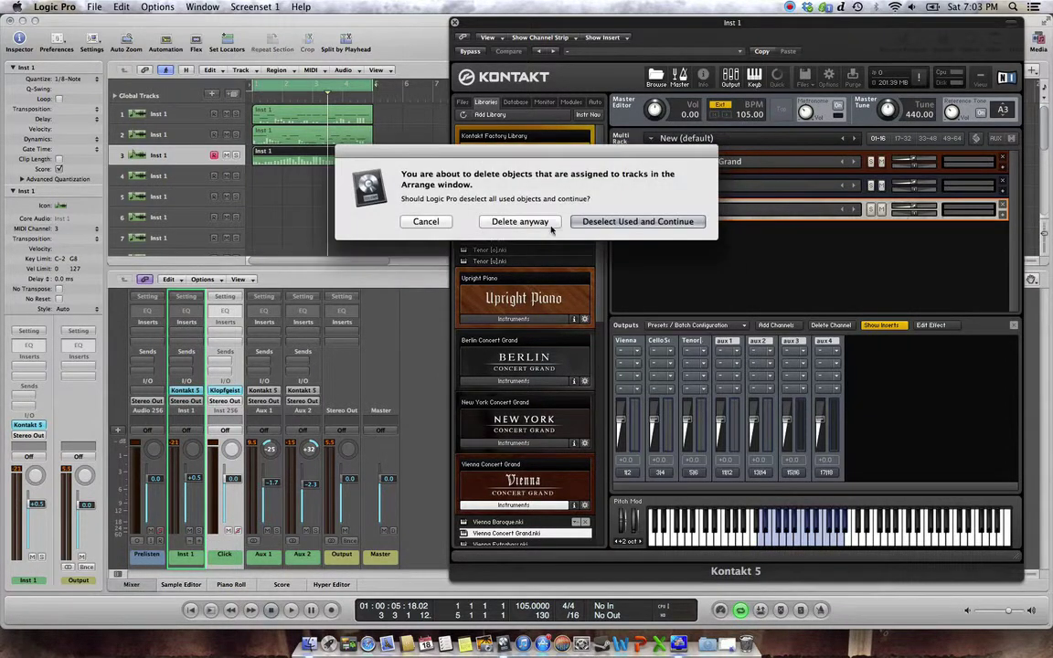
left_click(469, 221)
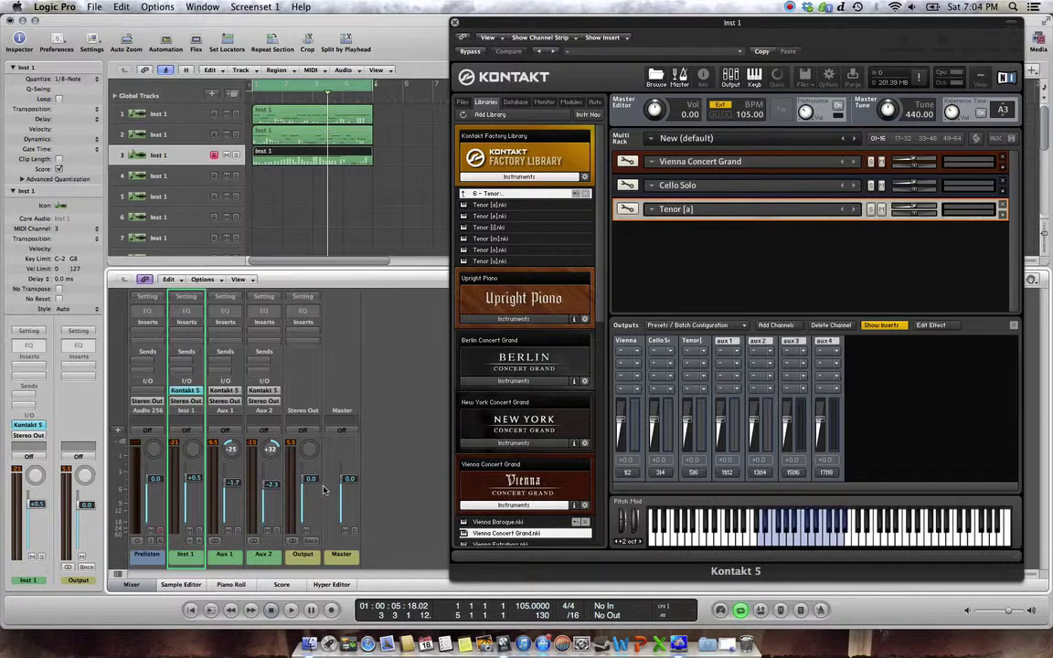
- Rename tracks 1–3 to Piano, Cello and Choir
double_click(153, 113)
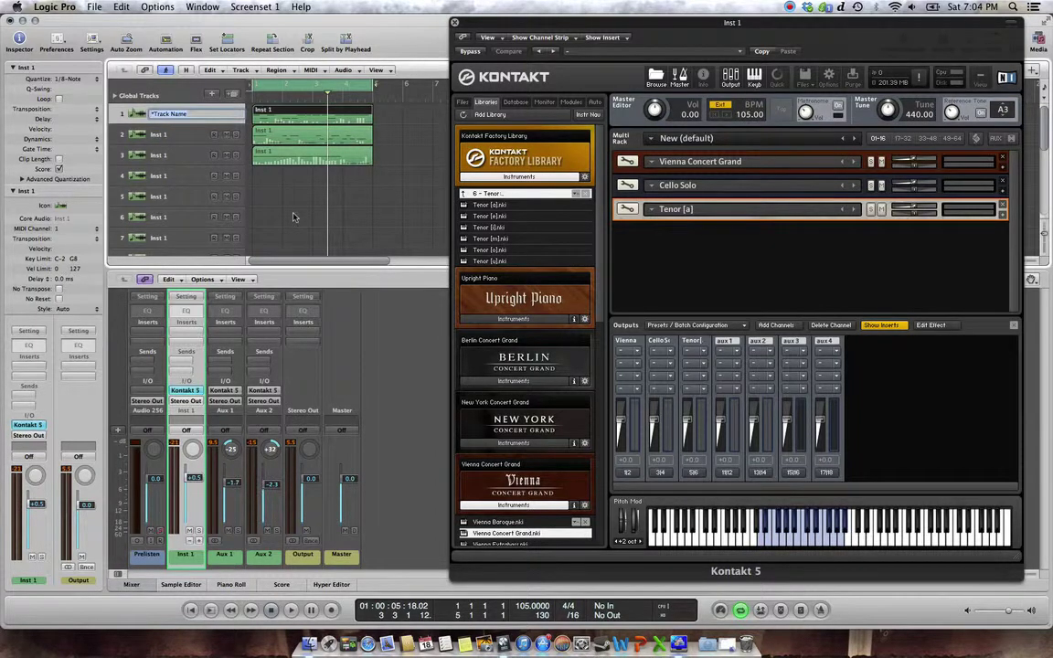
type("Piano")
key("Return")
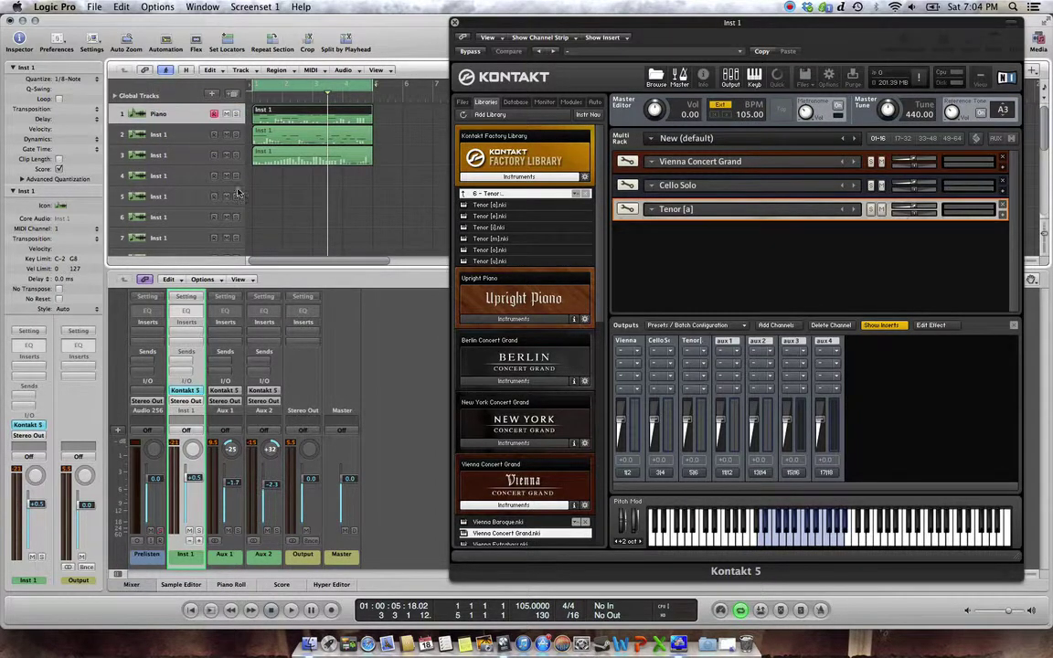
double_click(160, 135)
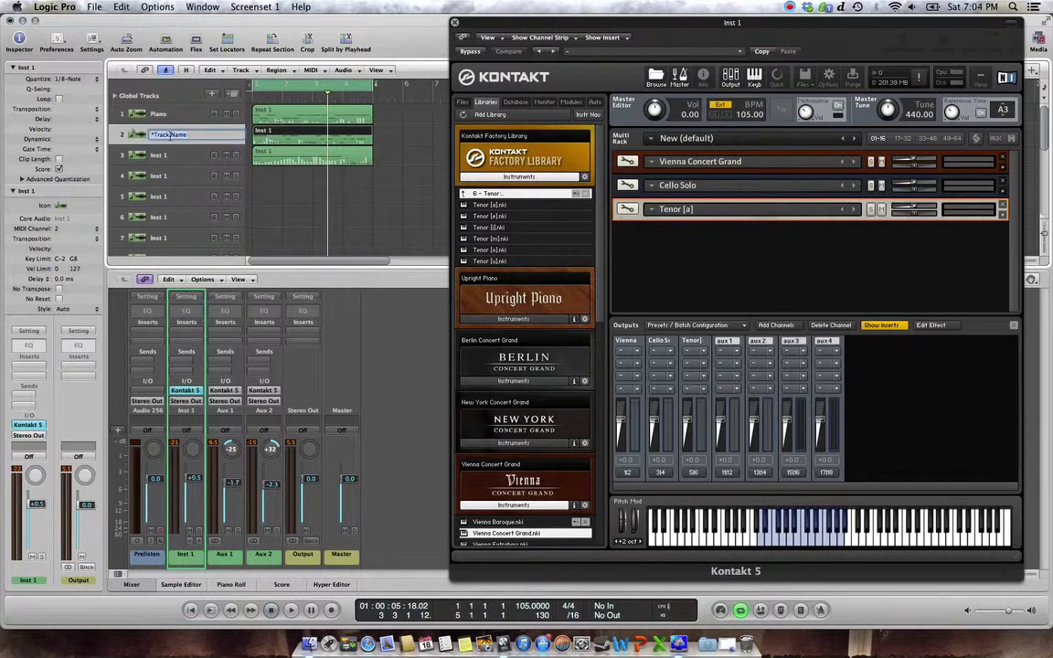
type("Cello")
key("Return")
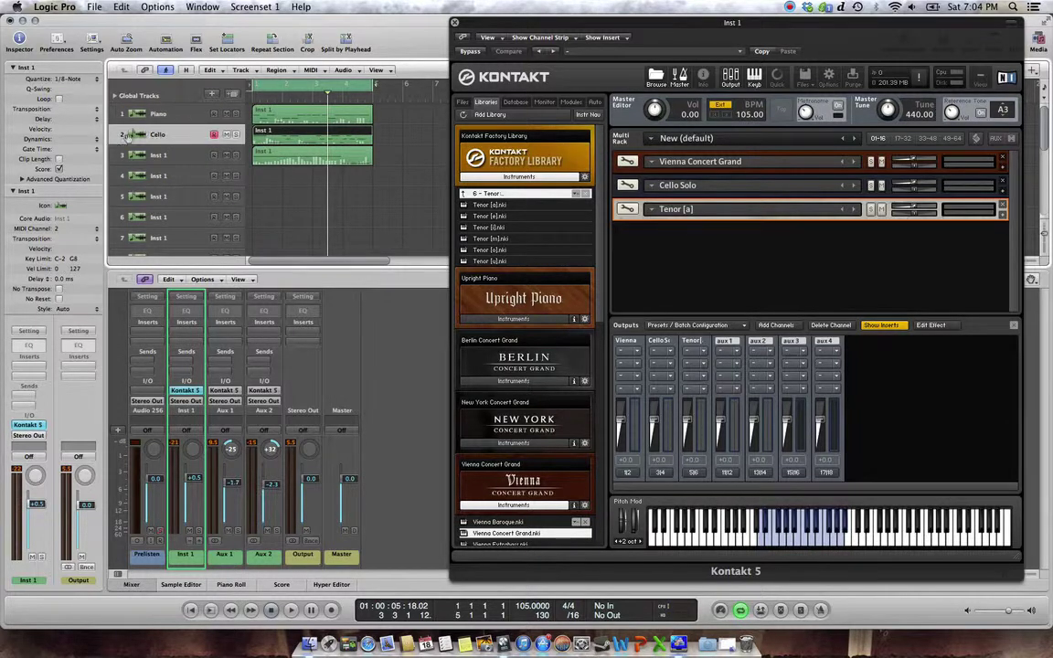
double_click(171, 155)
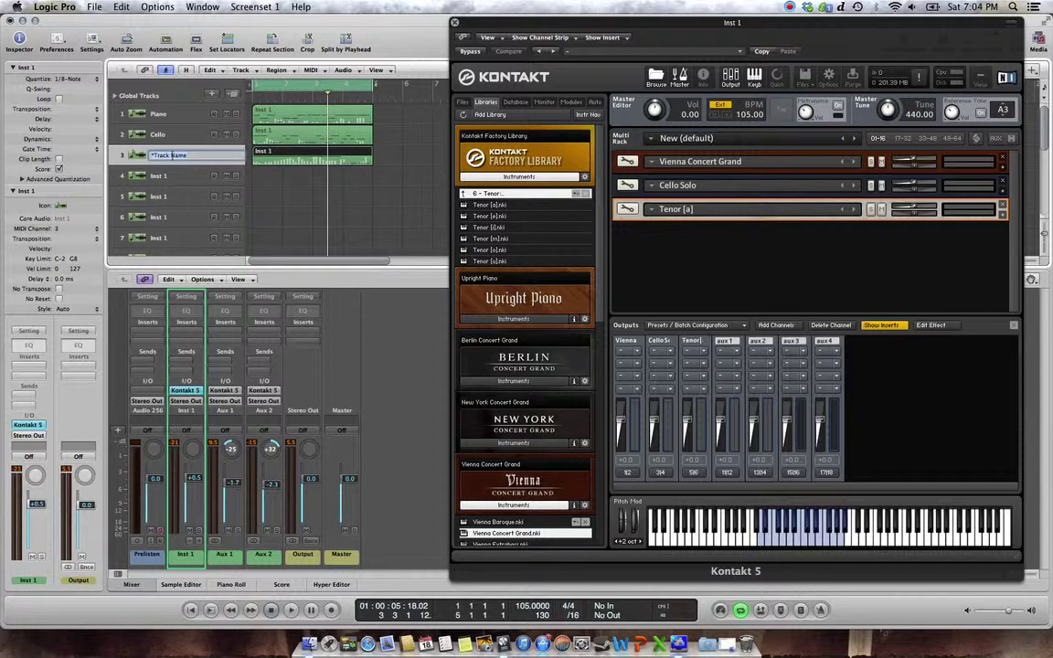
type("Choir")
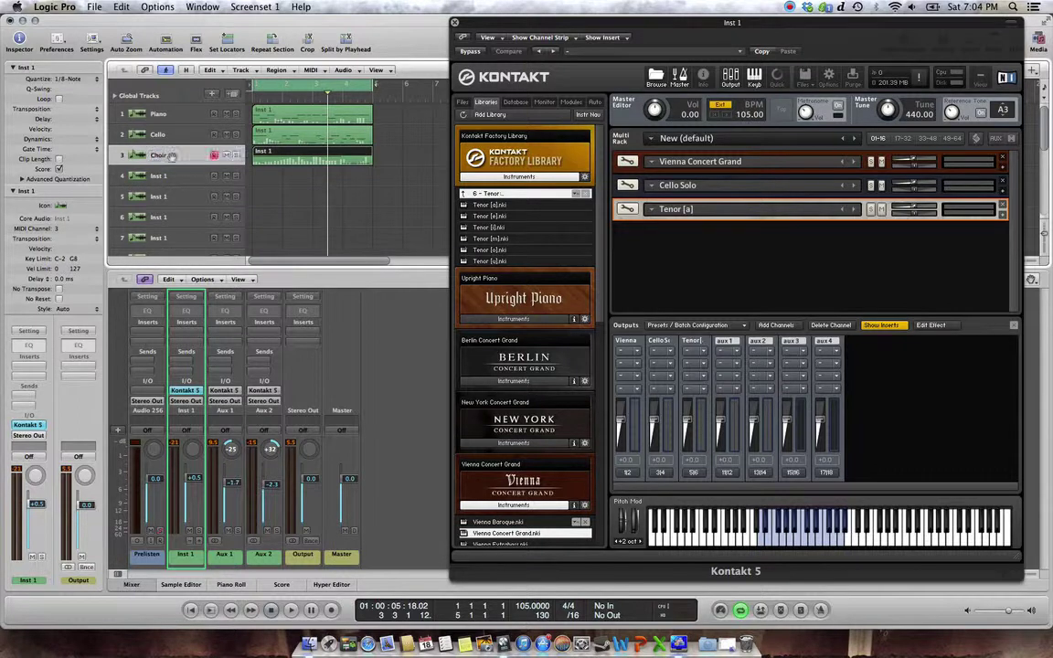
key("Return")
- Rename the Aux 1 mixer channel to Cello and Aux 2 to Choir
left_click(189, 557)
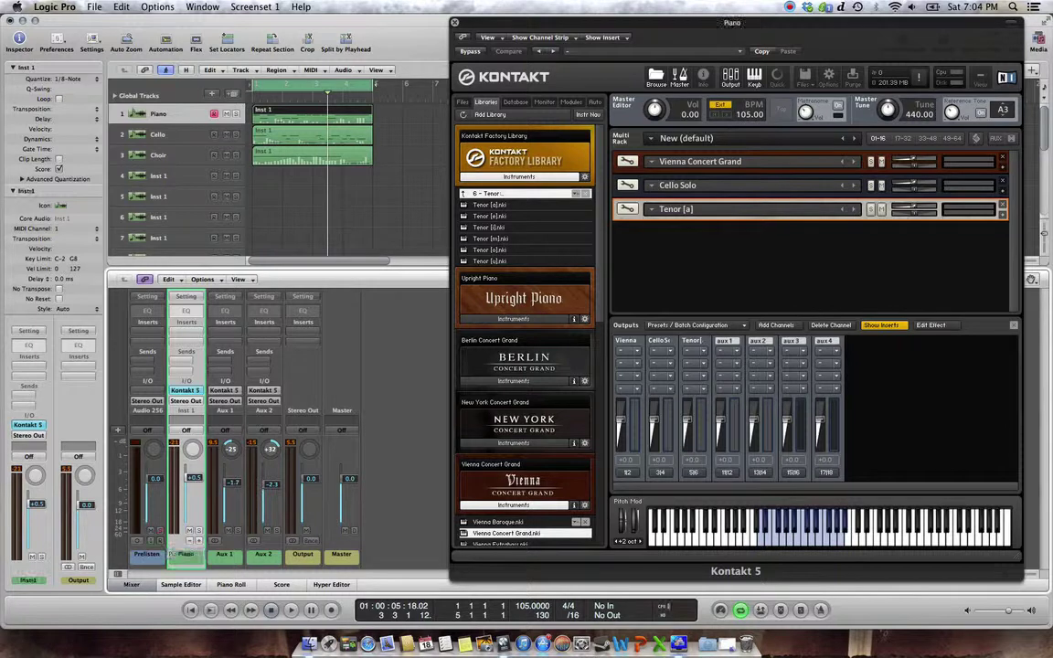
double_click(229, 554)
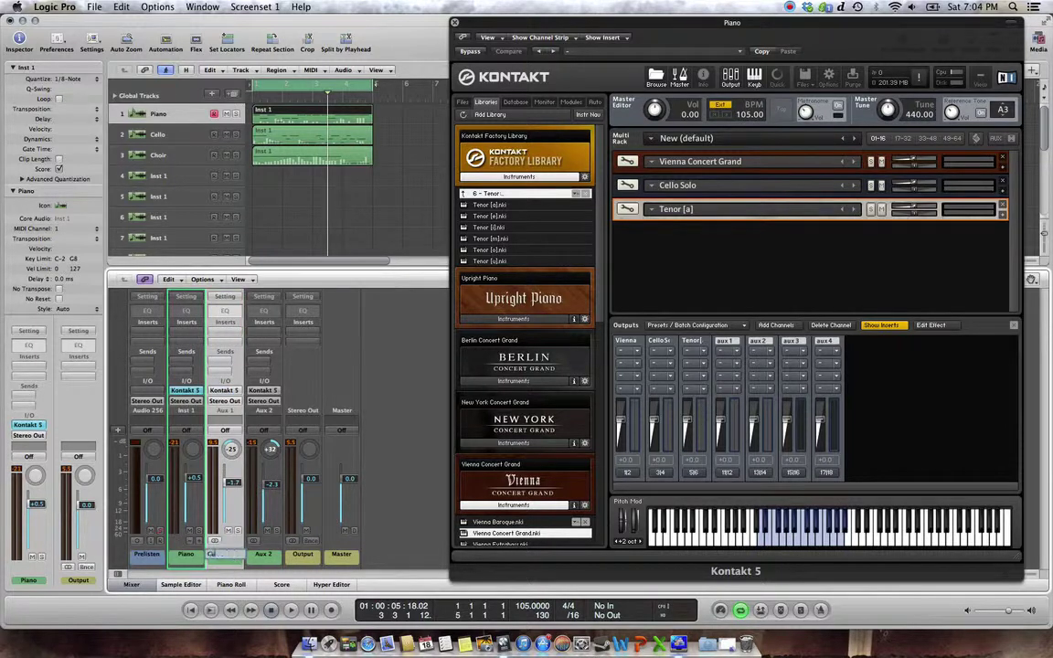
type("Cello")
key("Return")
double_click(263, 555)
type("Choir")
key("Return")
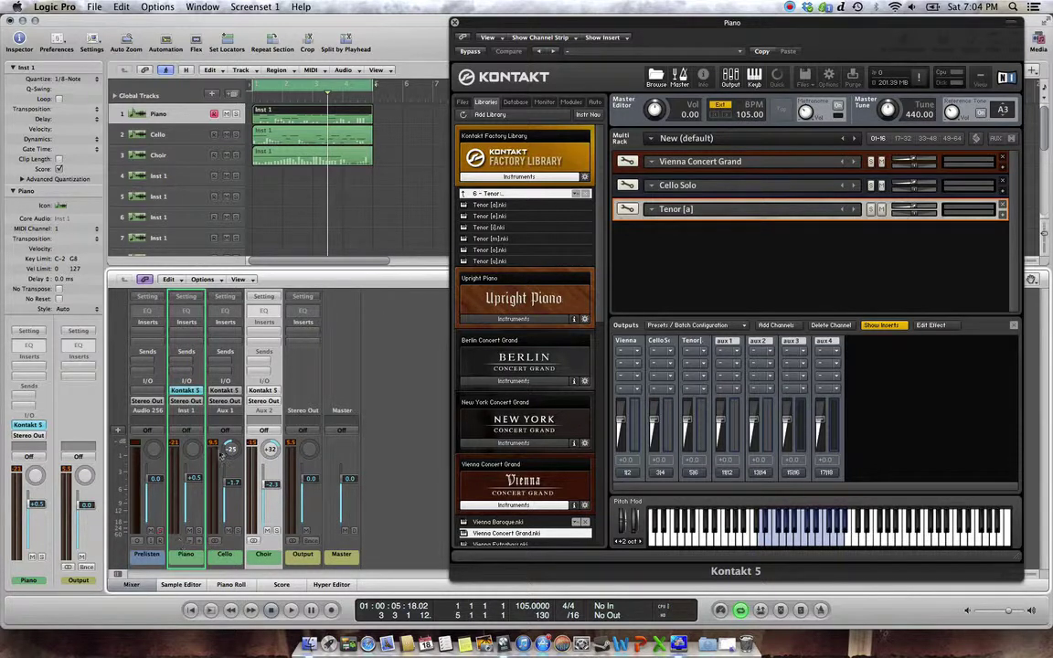
- Load Jazz Guitar.nki from Band > 5 - Guitar into the Kontakt rack for track 4
left_click(177, 177)
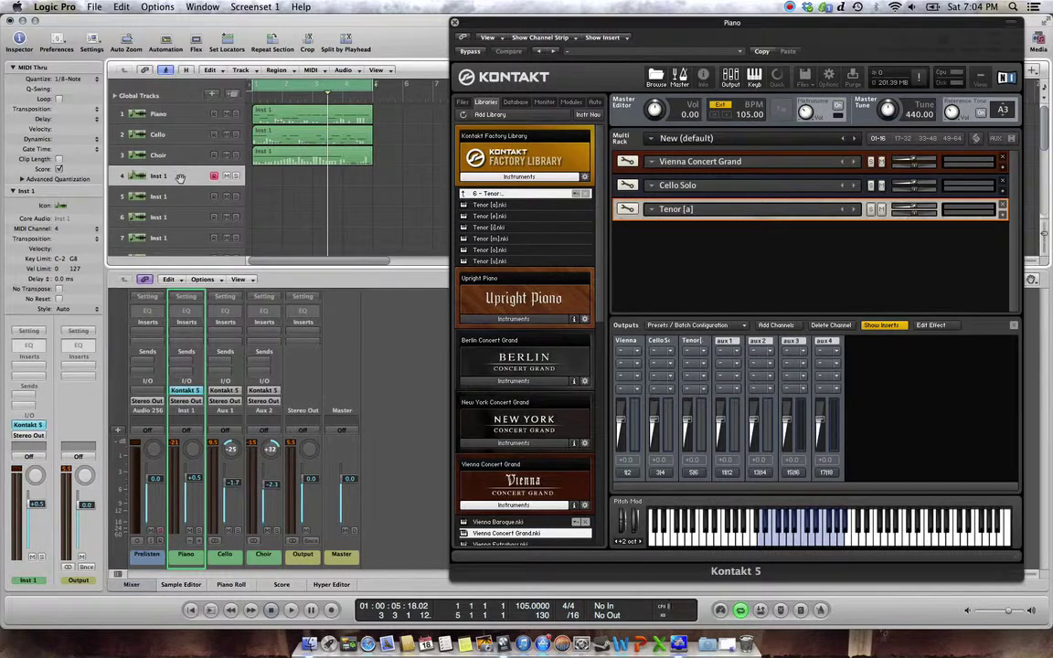
left_click(511, 195)
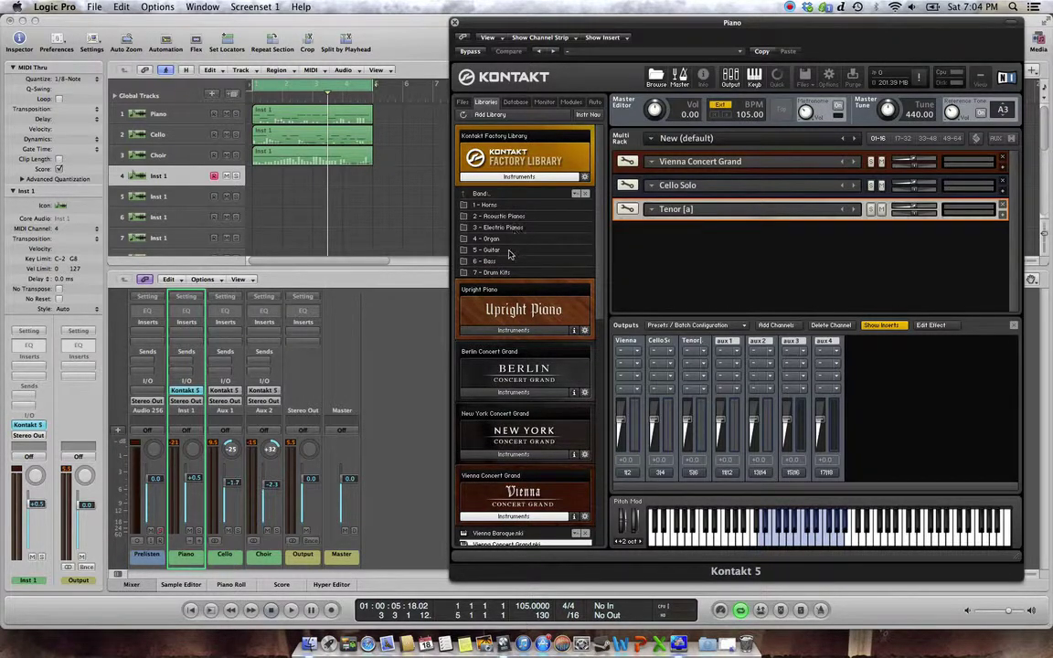
left_click(505, 251)
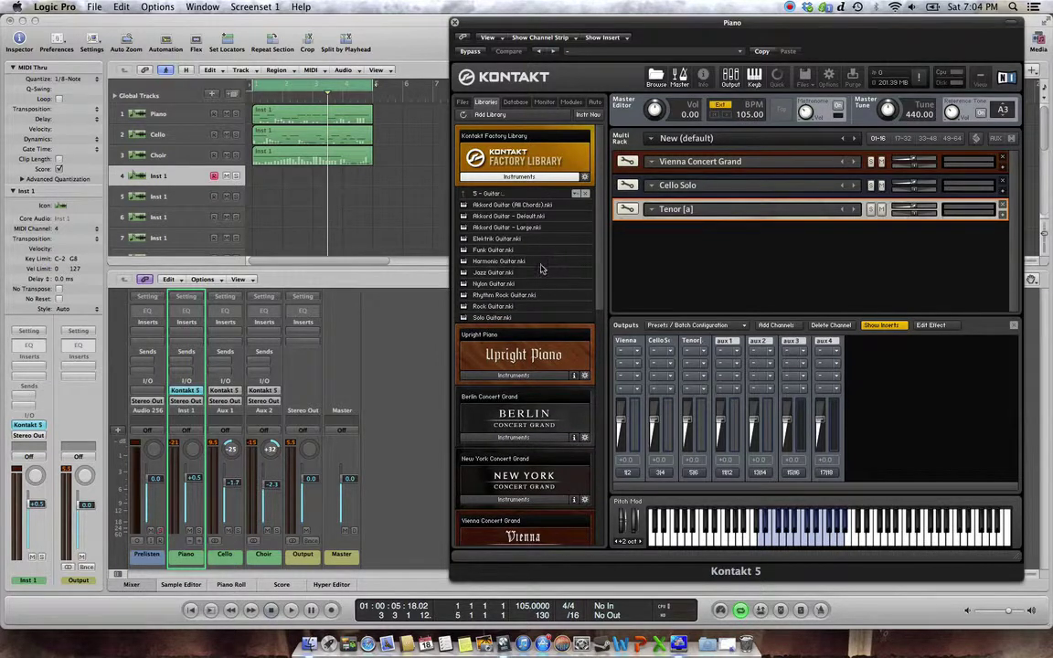
left_click(499, 275)
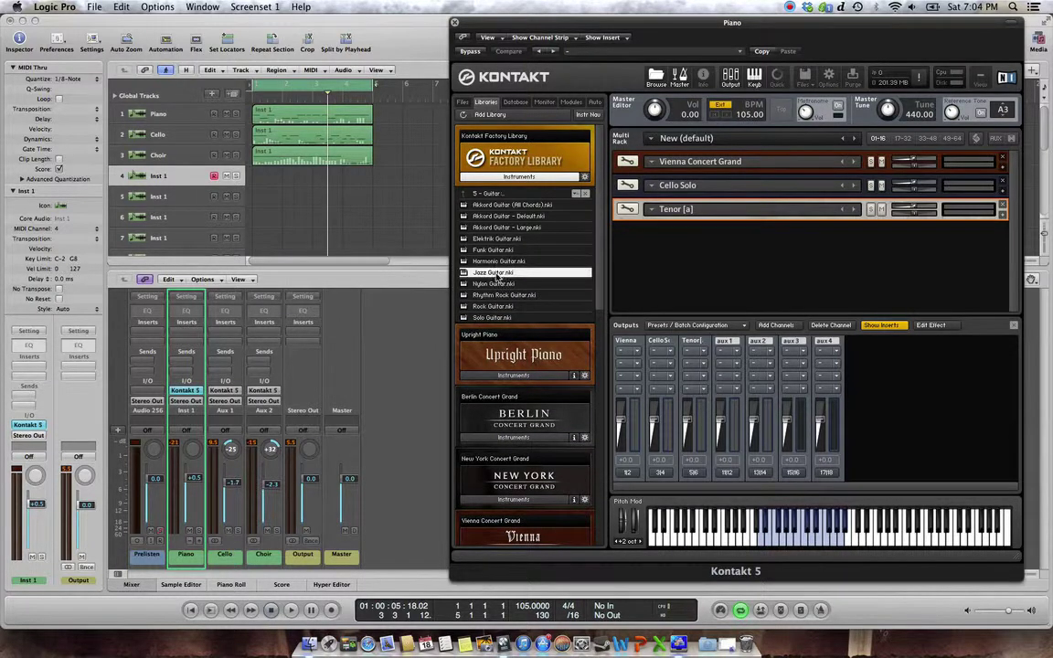
left_click_drag(498, 278, 679, 275)
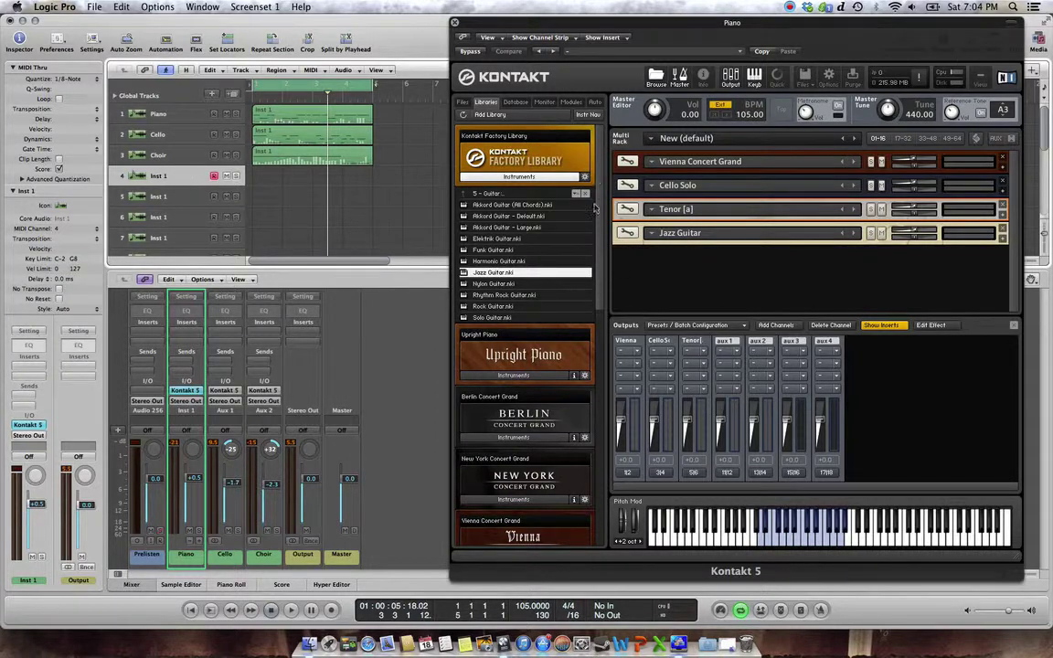
left_click(627, 232)
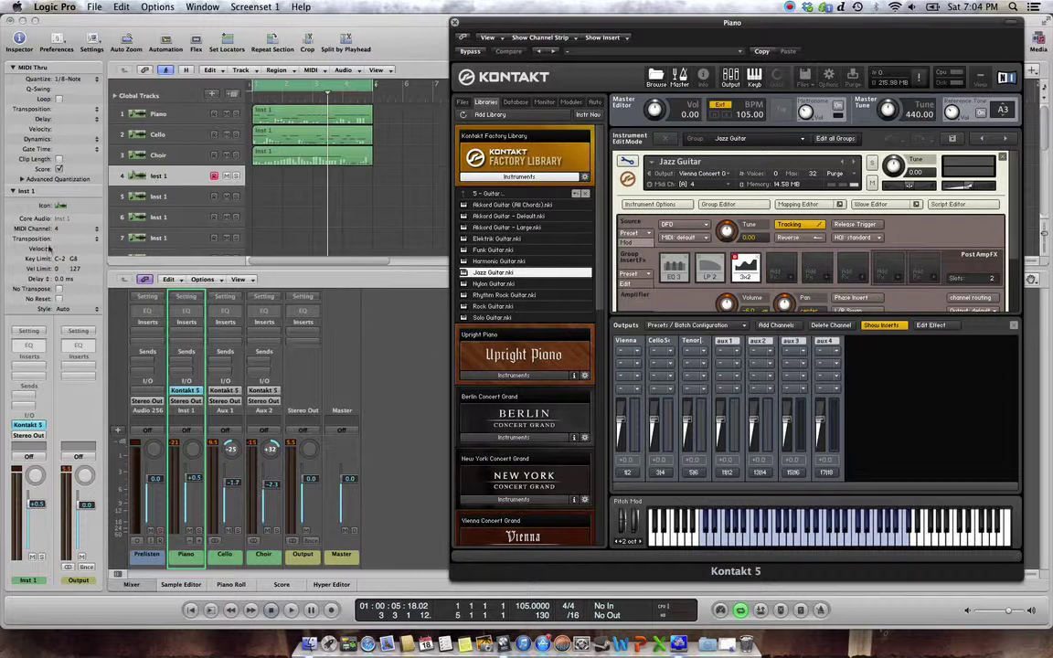
- Rename track 4 to Guitar and record-arm it
double_click(165, 177)
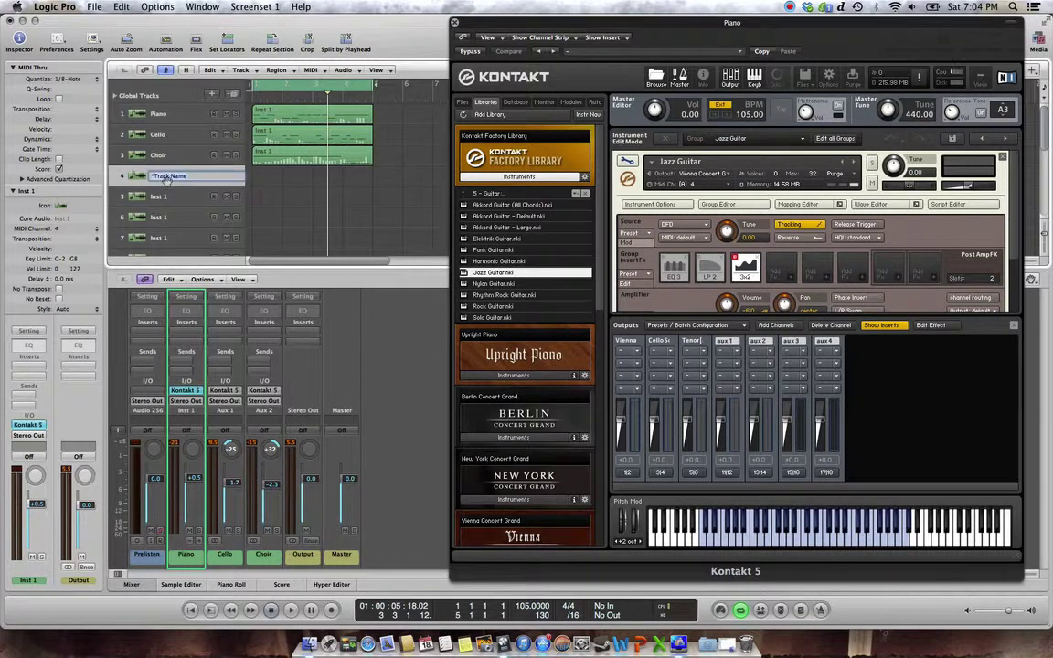
type("Guitar")
key("Return")
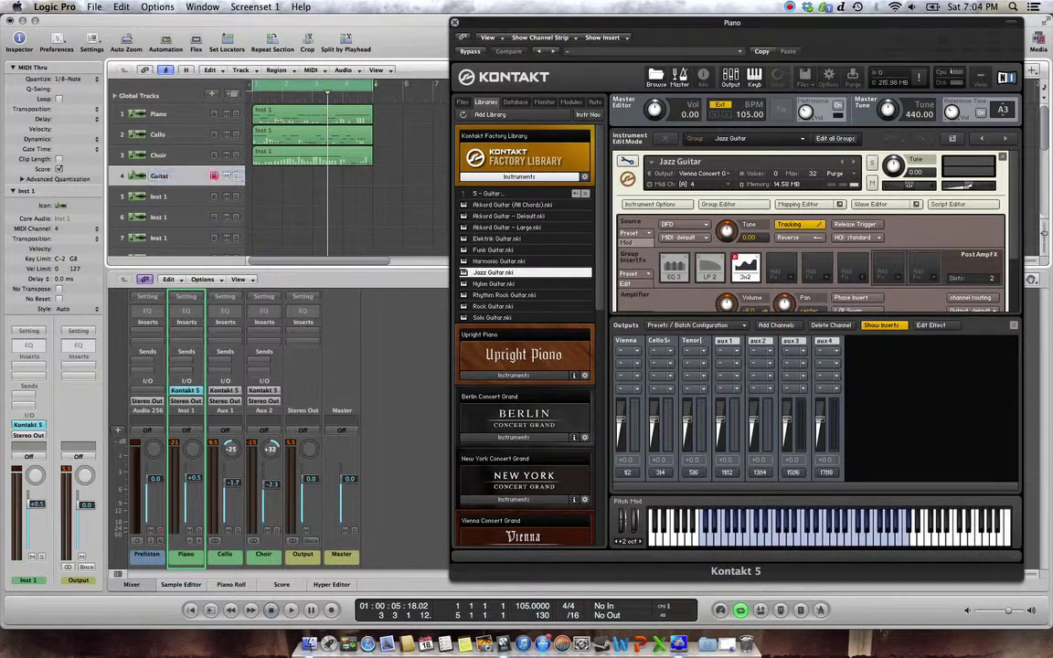
left_click(214, 180)
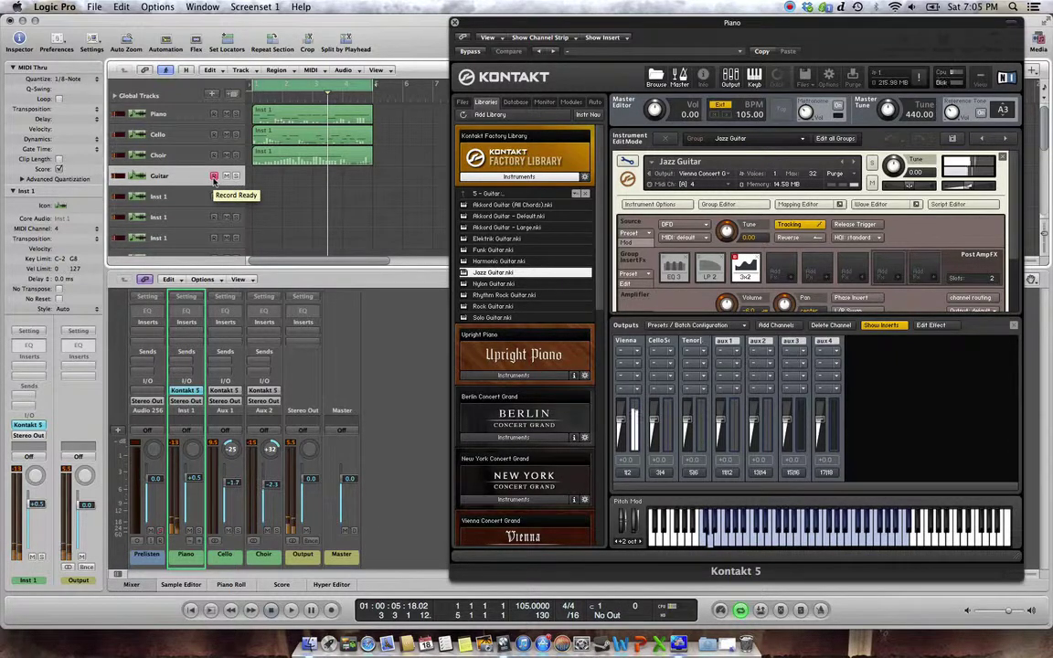
- Add a Kontakt aux channel and batch-clear Kontakt's outputs so each instrument gets its own channel
left_click(198, 542)
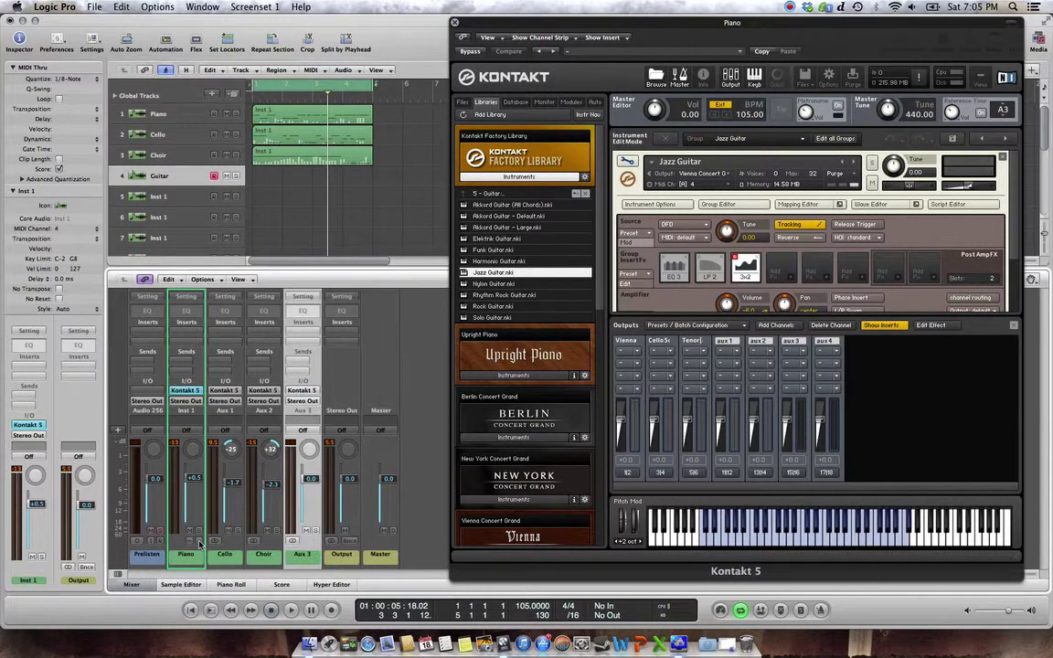
left_click(775, 325)
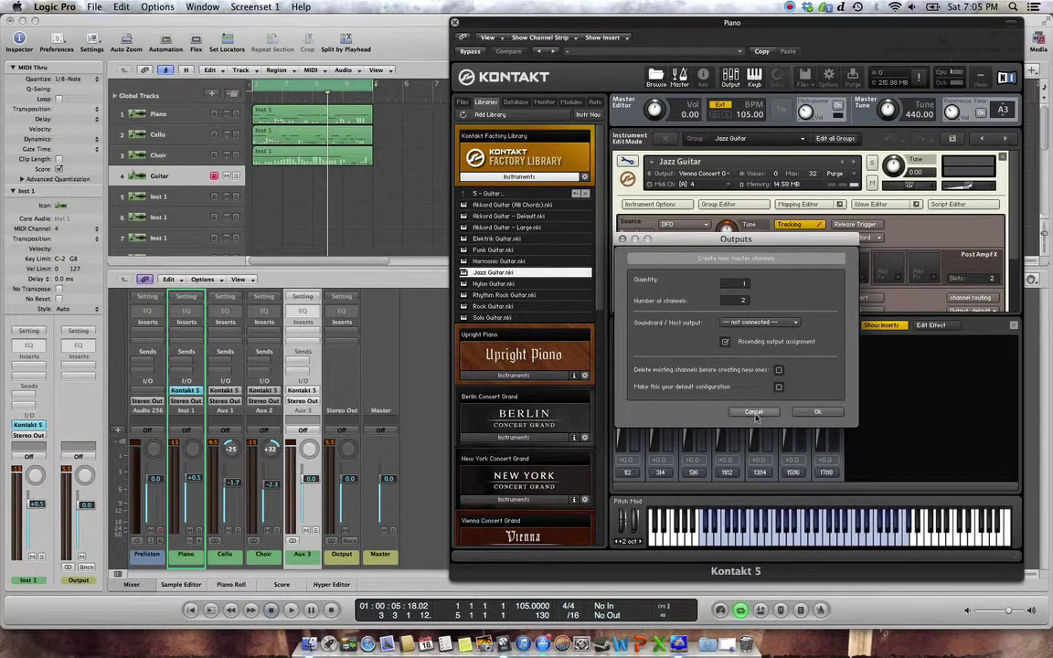
left_click(758, 322)
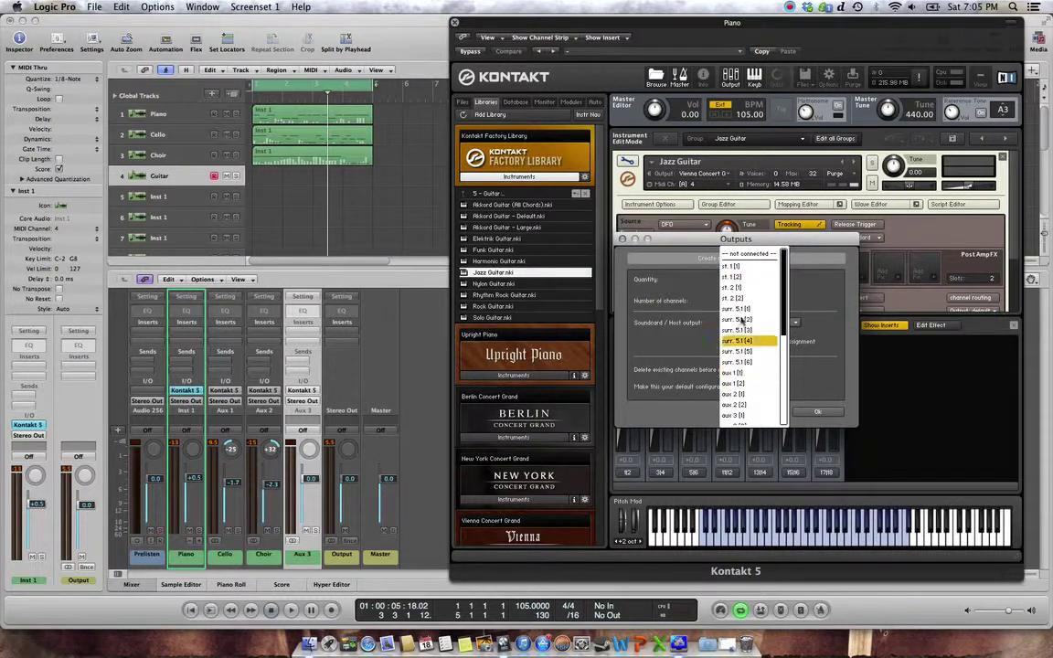
left_click(773, 278)
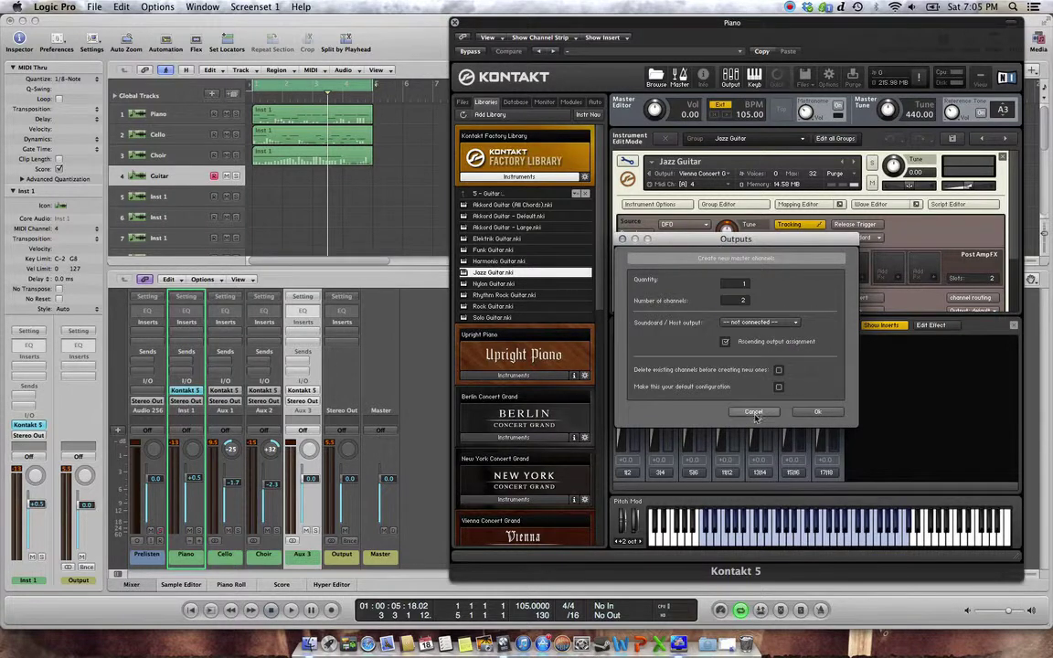
left_click(763, 411)
left_click(694, 324)
mouse_move(747, 352)
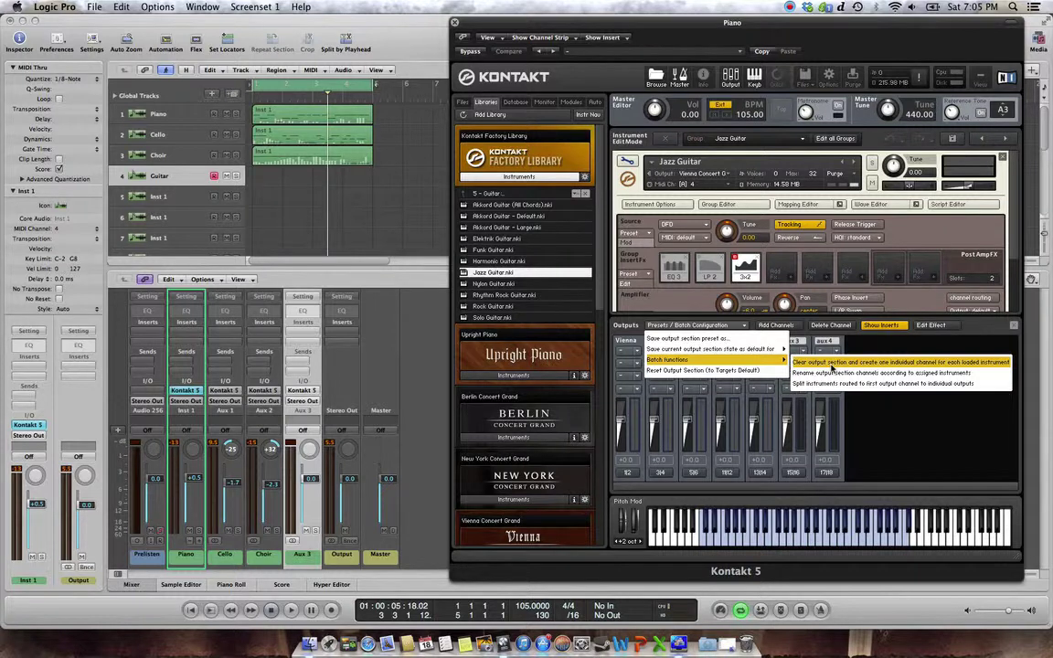
left_click(832, 363)
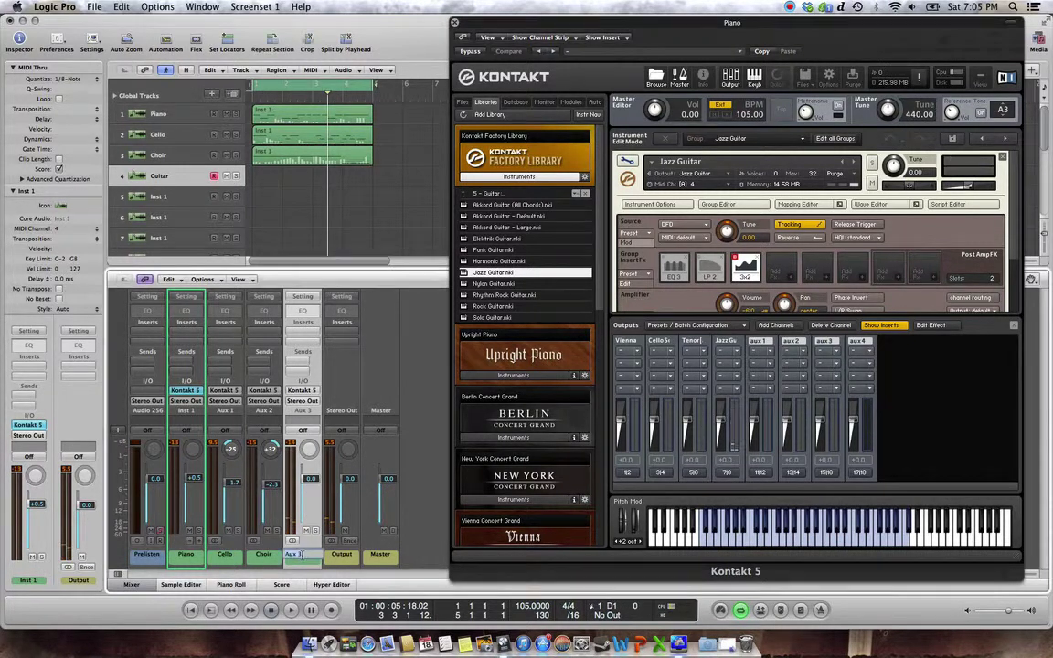
- Rename the Aux 3 channel to Guitar and start recording on the Guitar track
double_click(302, 554)
type("Guitar")
key("Return")
left_click(331, 609)
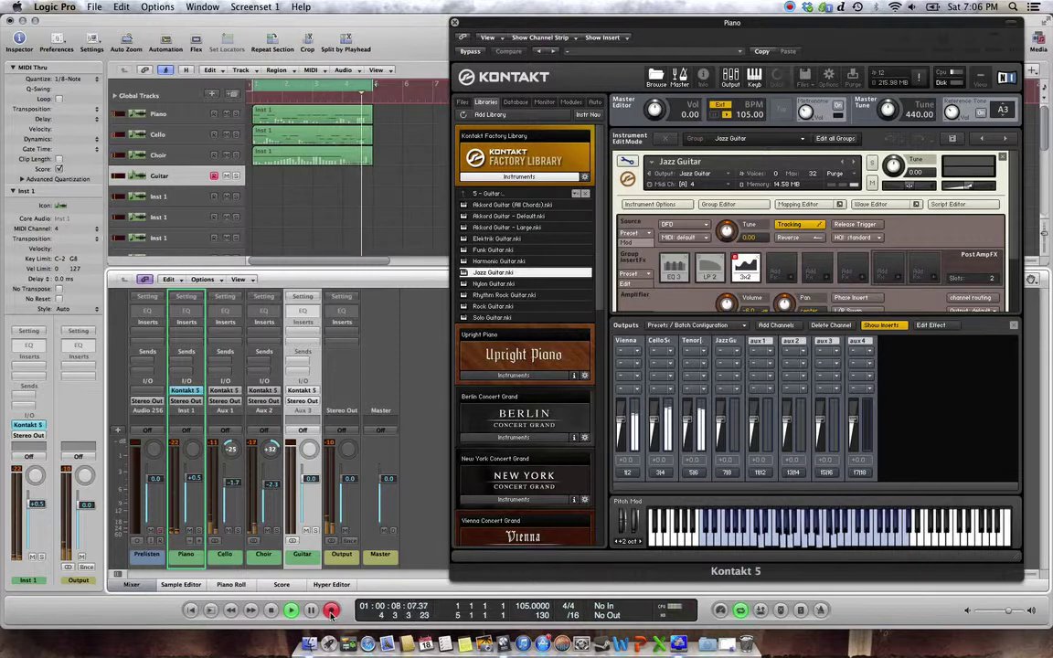
- Record the guitar from bar 1, panning it to +29 and lowering its fader, then stop
left_click(331, 610)
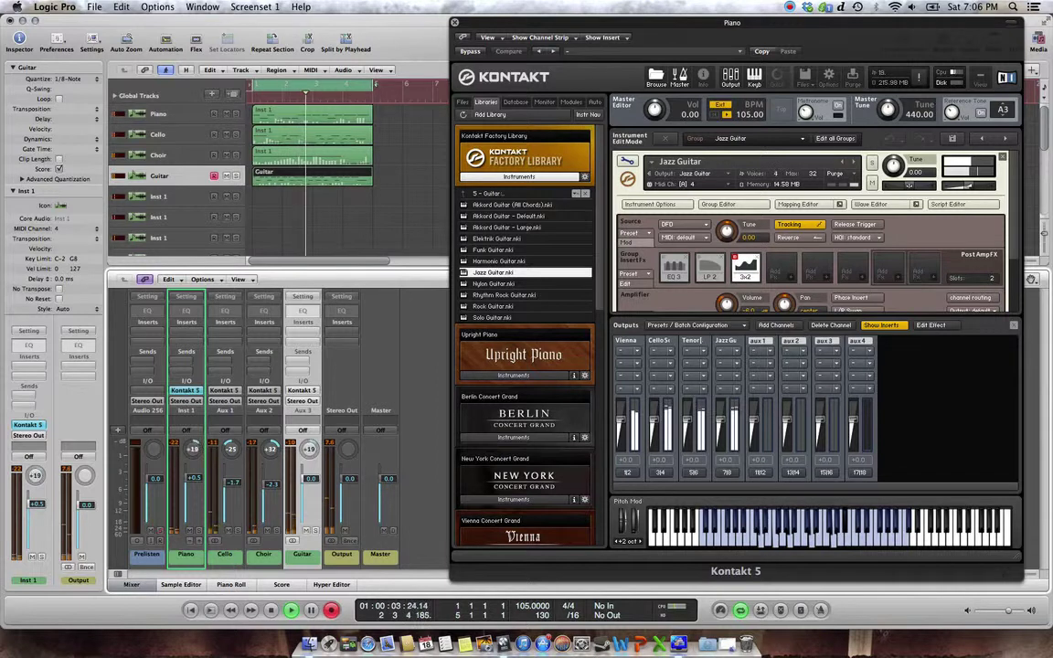
left_click_drag(309, 448, 309, 424)
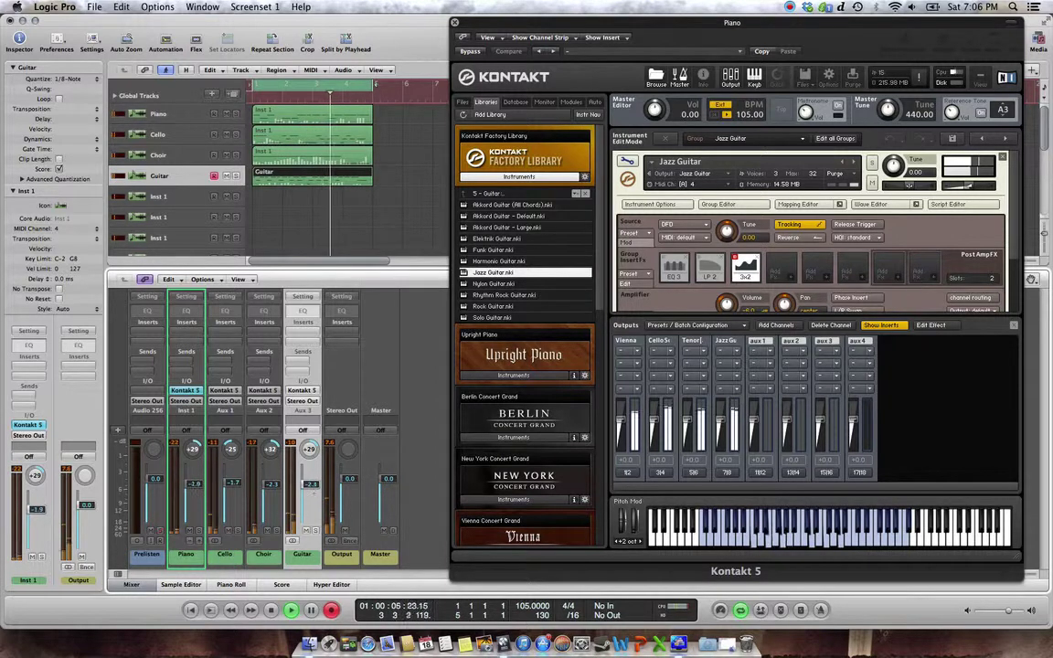
left_click_drag(310, 480, 313, 496)
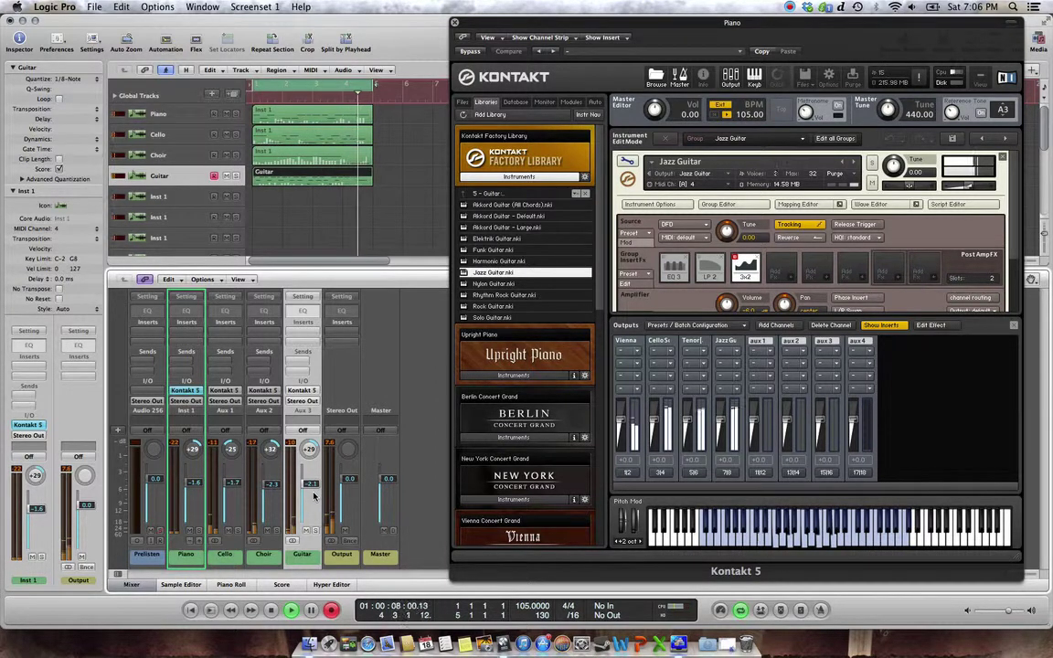
key("space")
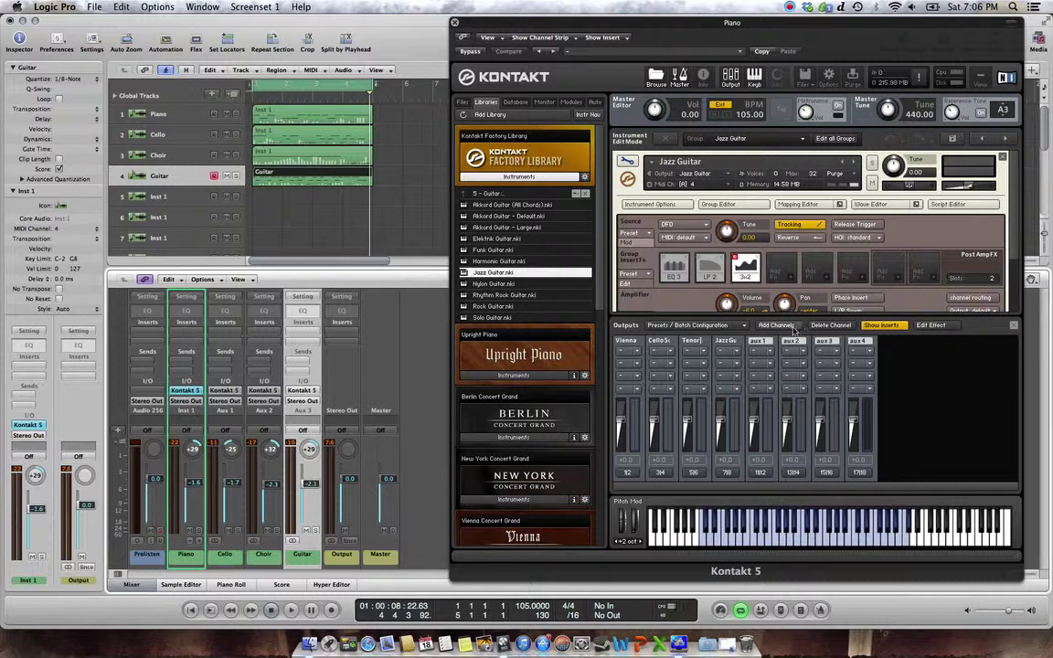
left_click(726, 340)
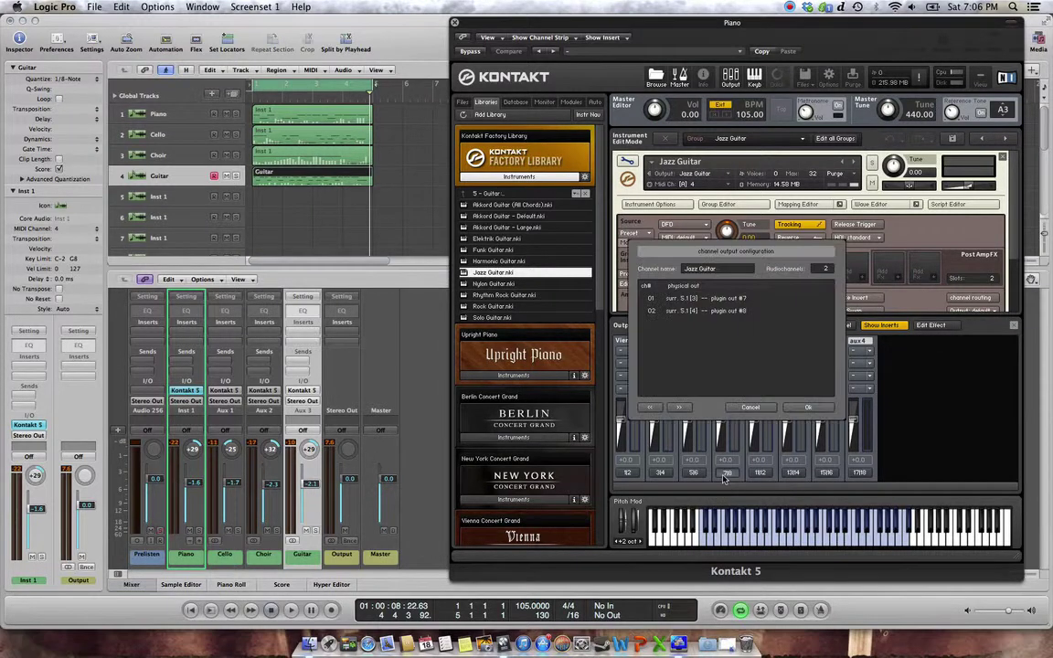
left_click(750, 407)
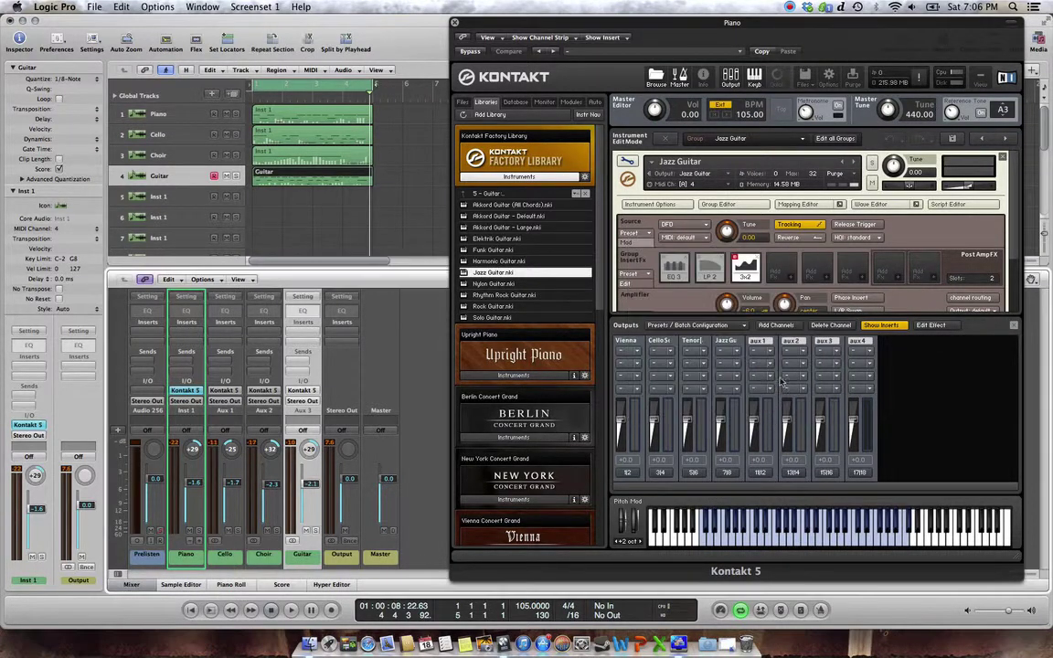
left_click(704, 326)
mouse_move(736, 359)
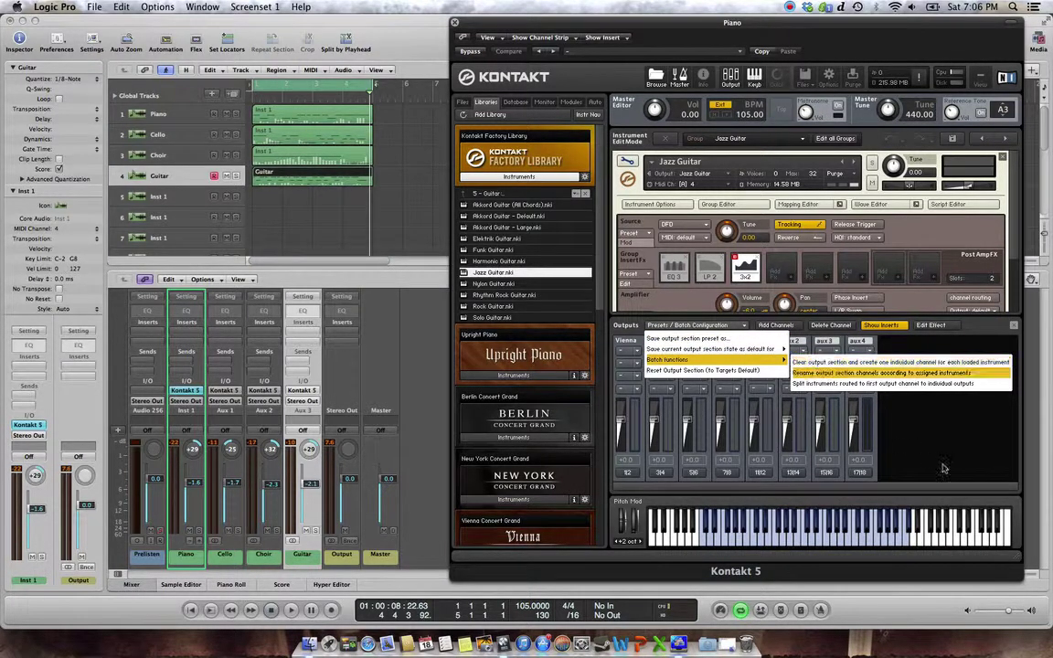
left_click(818, 363)
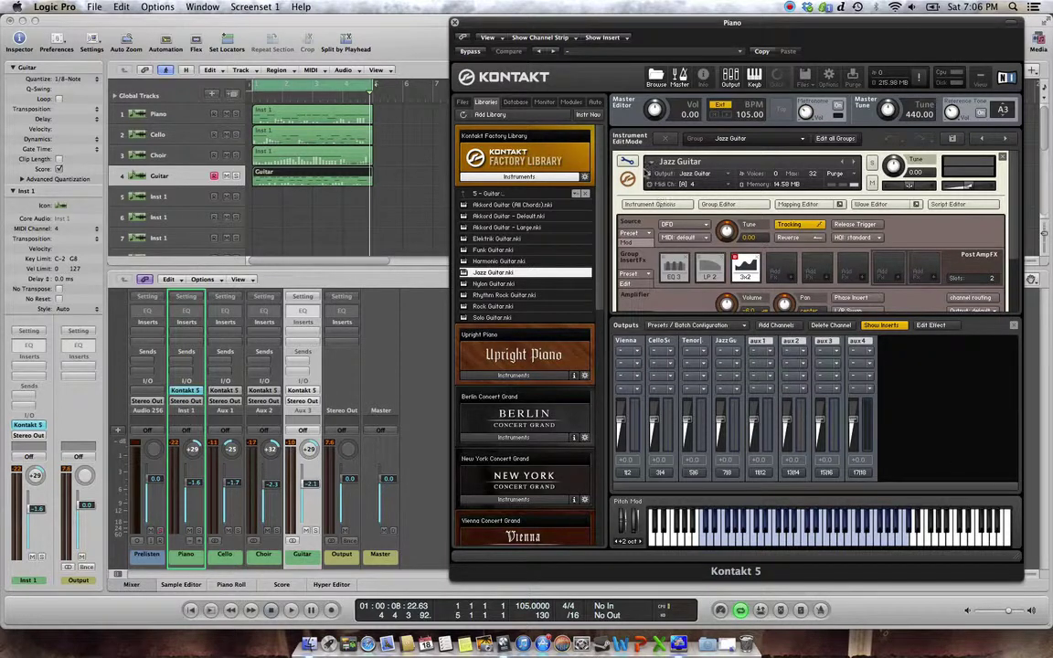